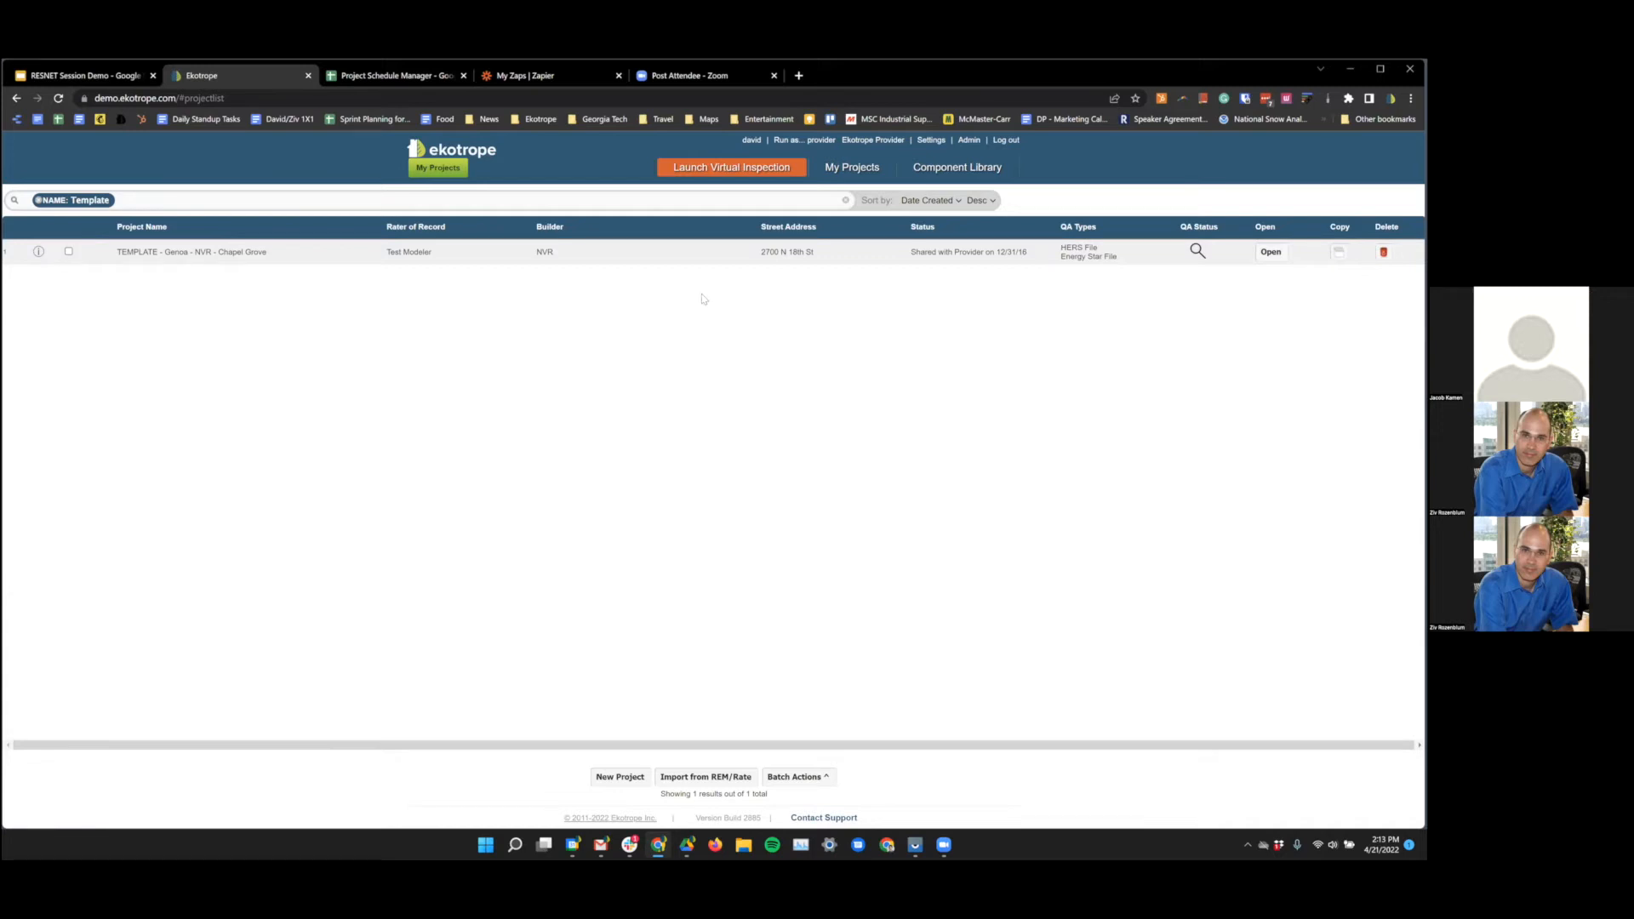
# - Switch from Ekotrope to the Project Schedule Manager spreadsheet's Jobs / Inspections sheet
pyautogui.click(384, 79)
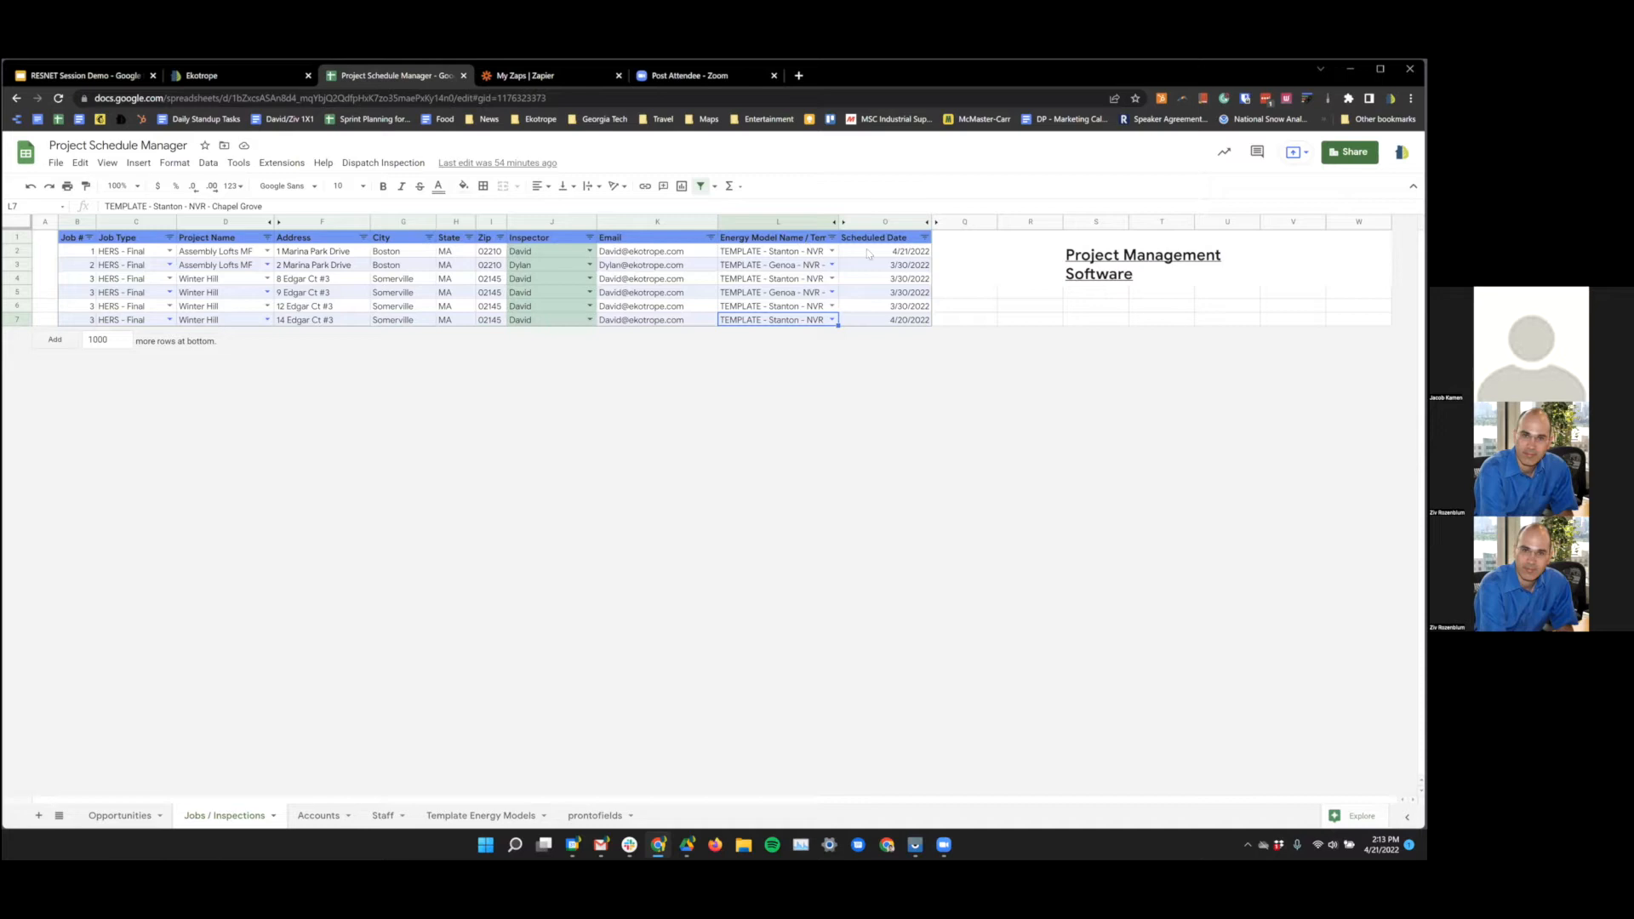
pyautogui.moveTo(868, 252); pyautogui.dragTo(98, 252)
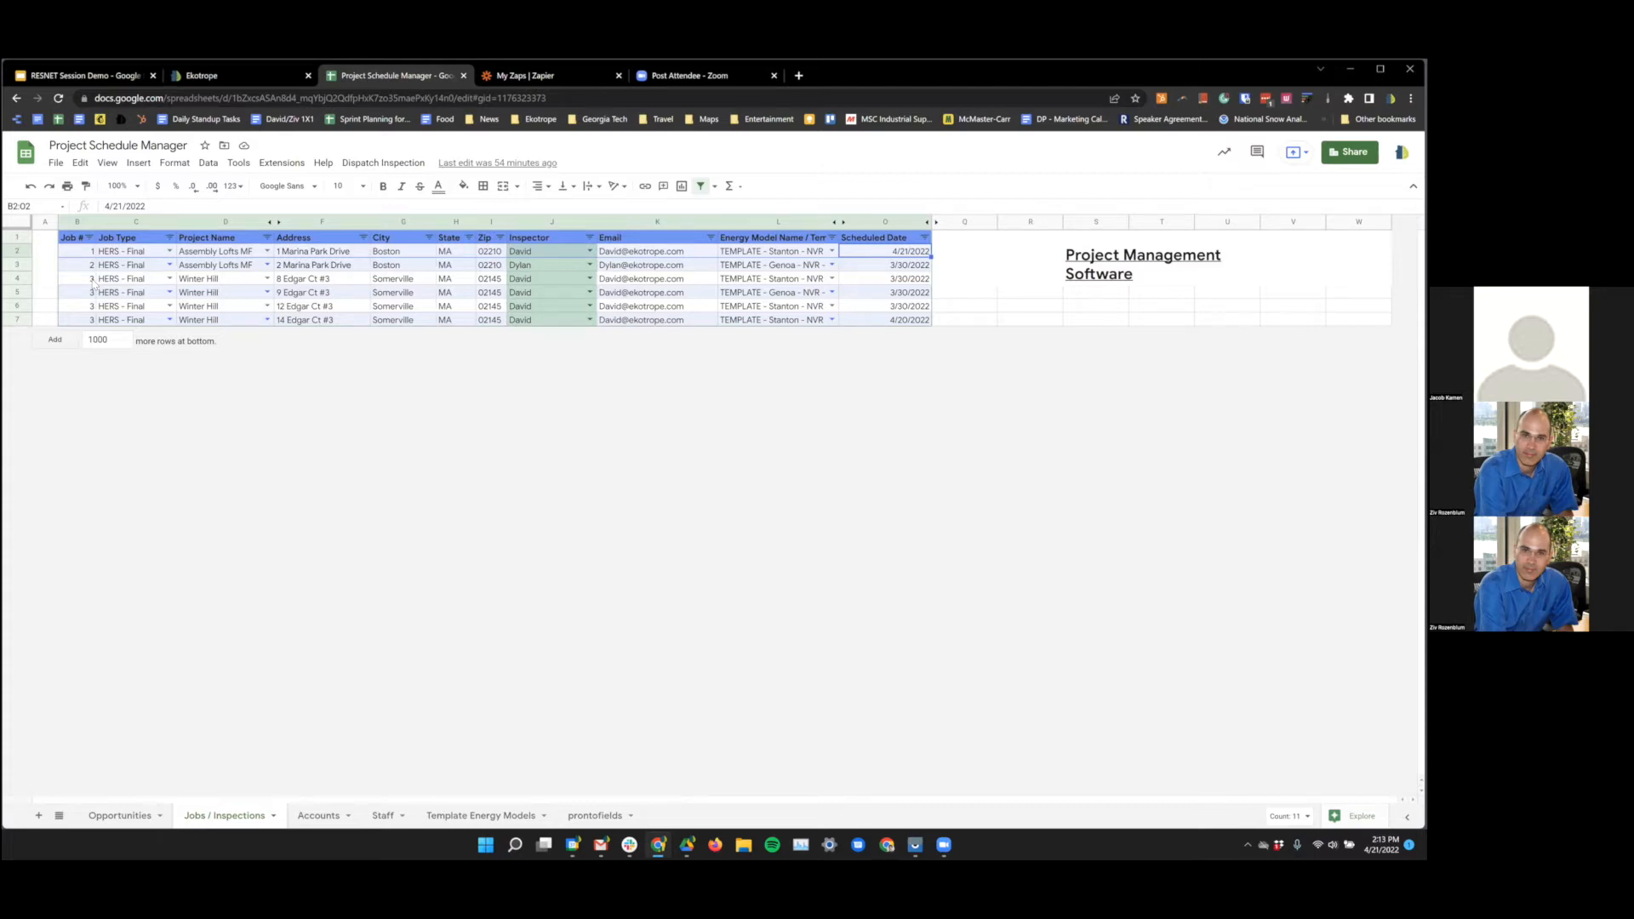
pyautogui.moveTo(943, 845)
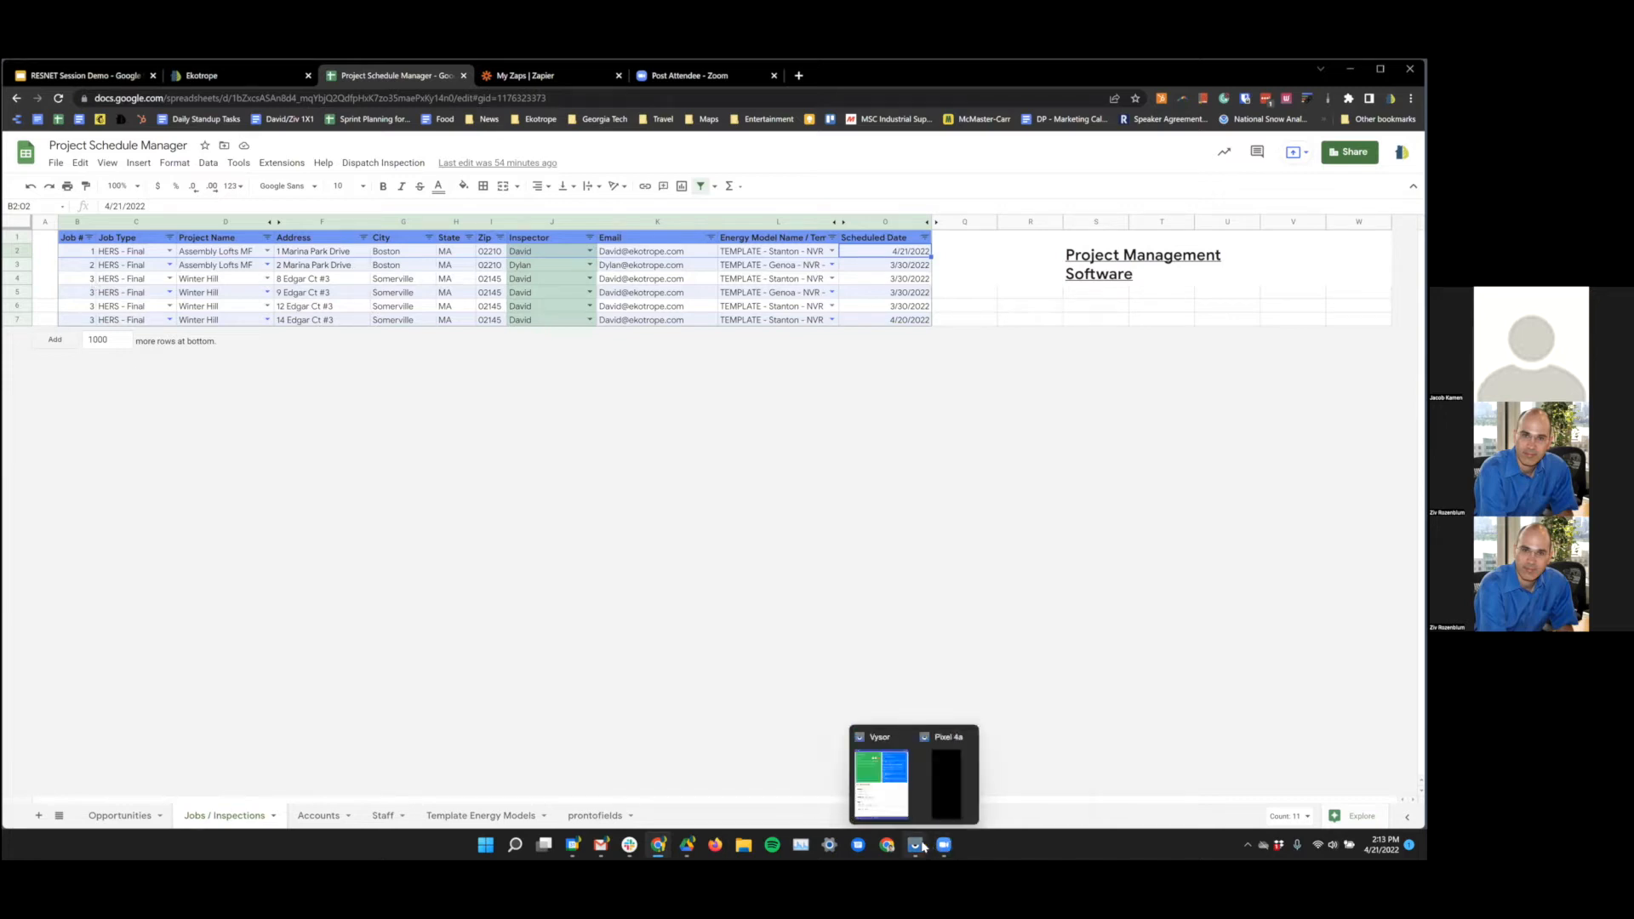
pyautogui.click(944, 807)
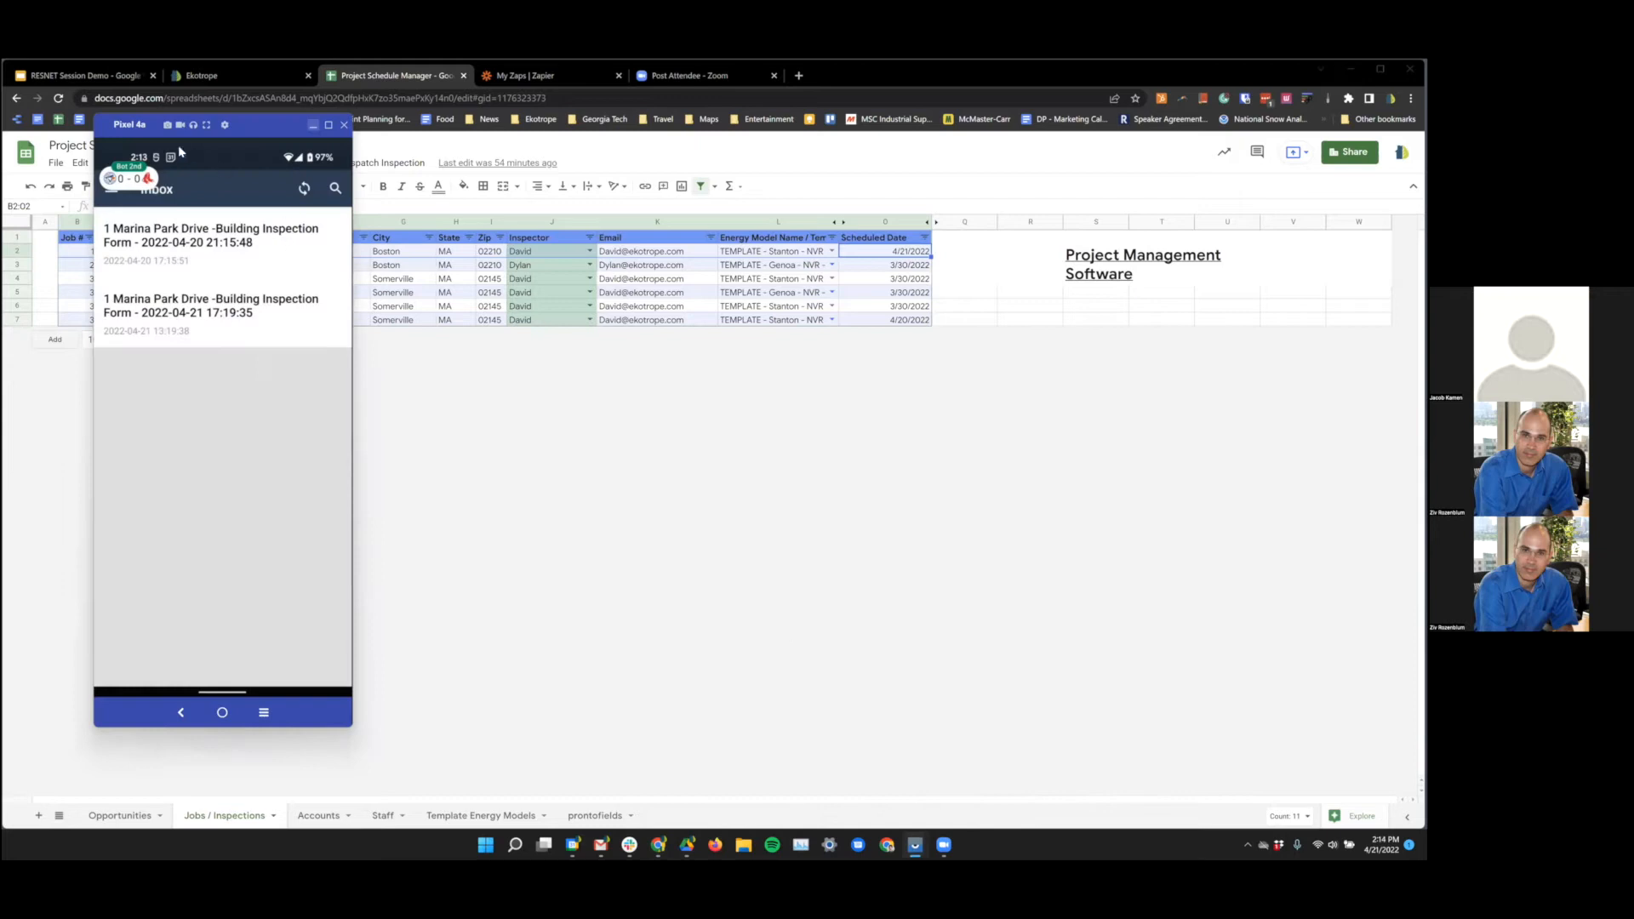
pyautogui.moveTo(119, 135); pyautogui.dragTo(1172, 499)
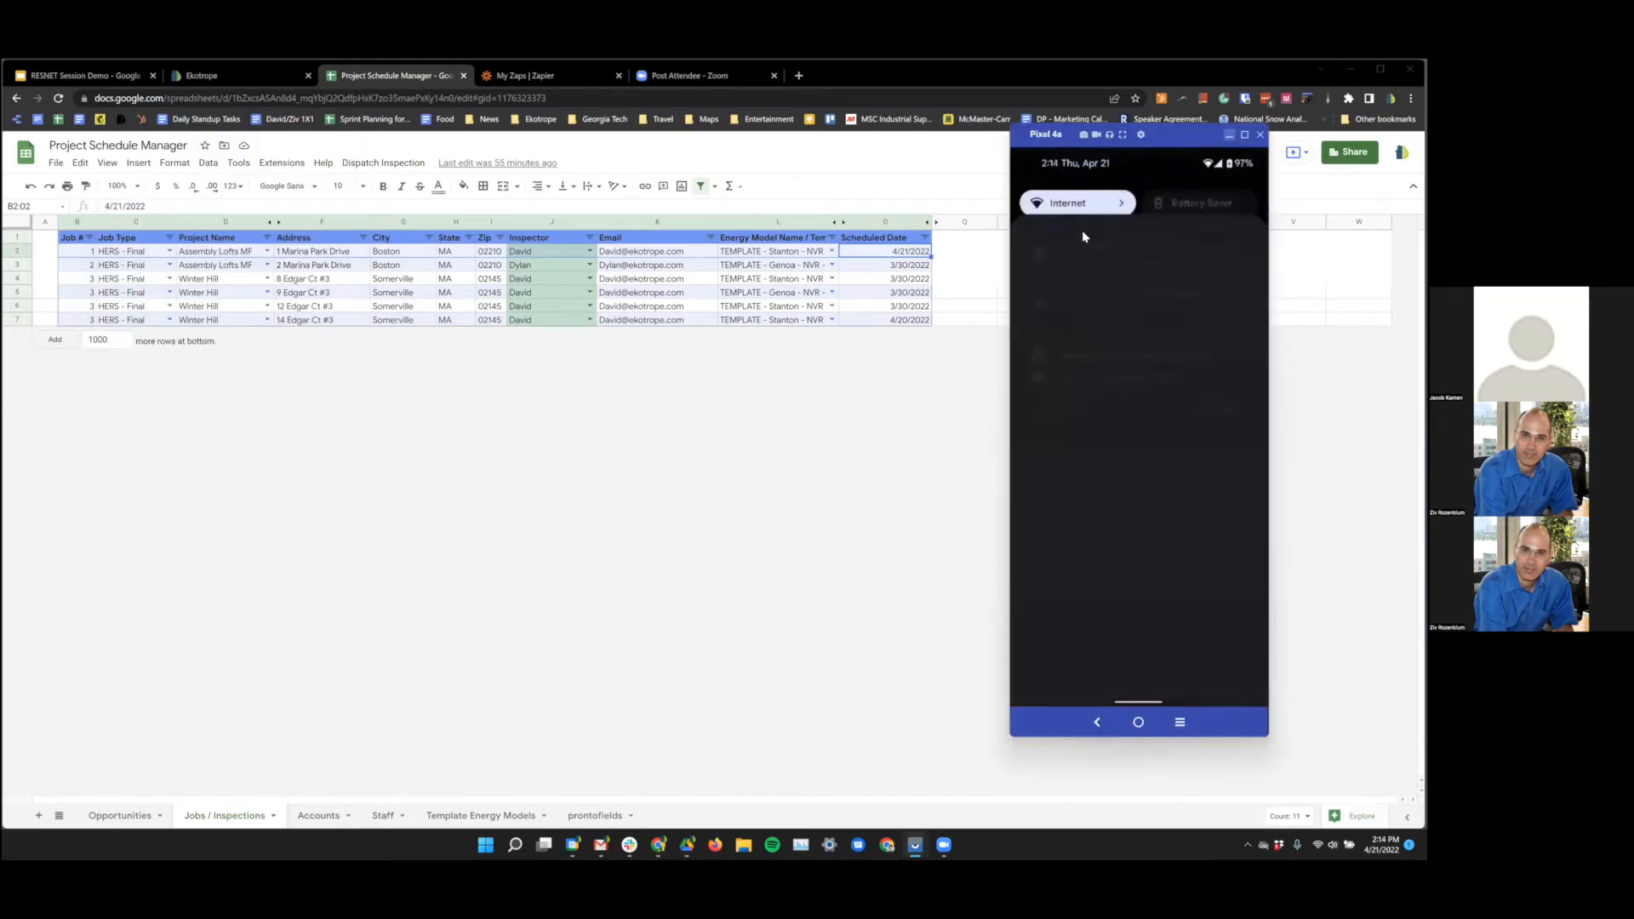
pyautogui.click(404, 164)
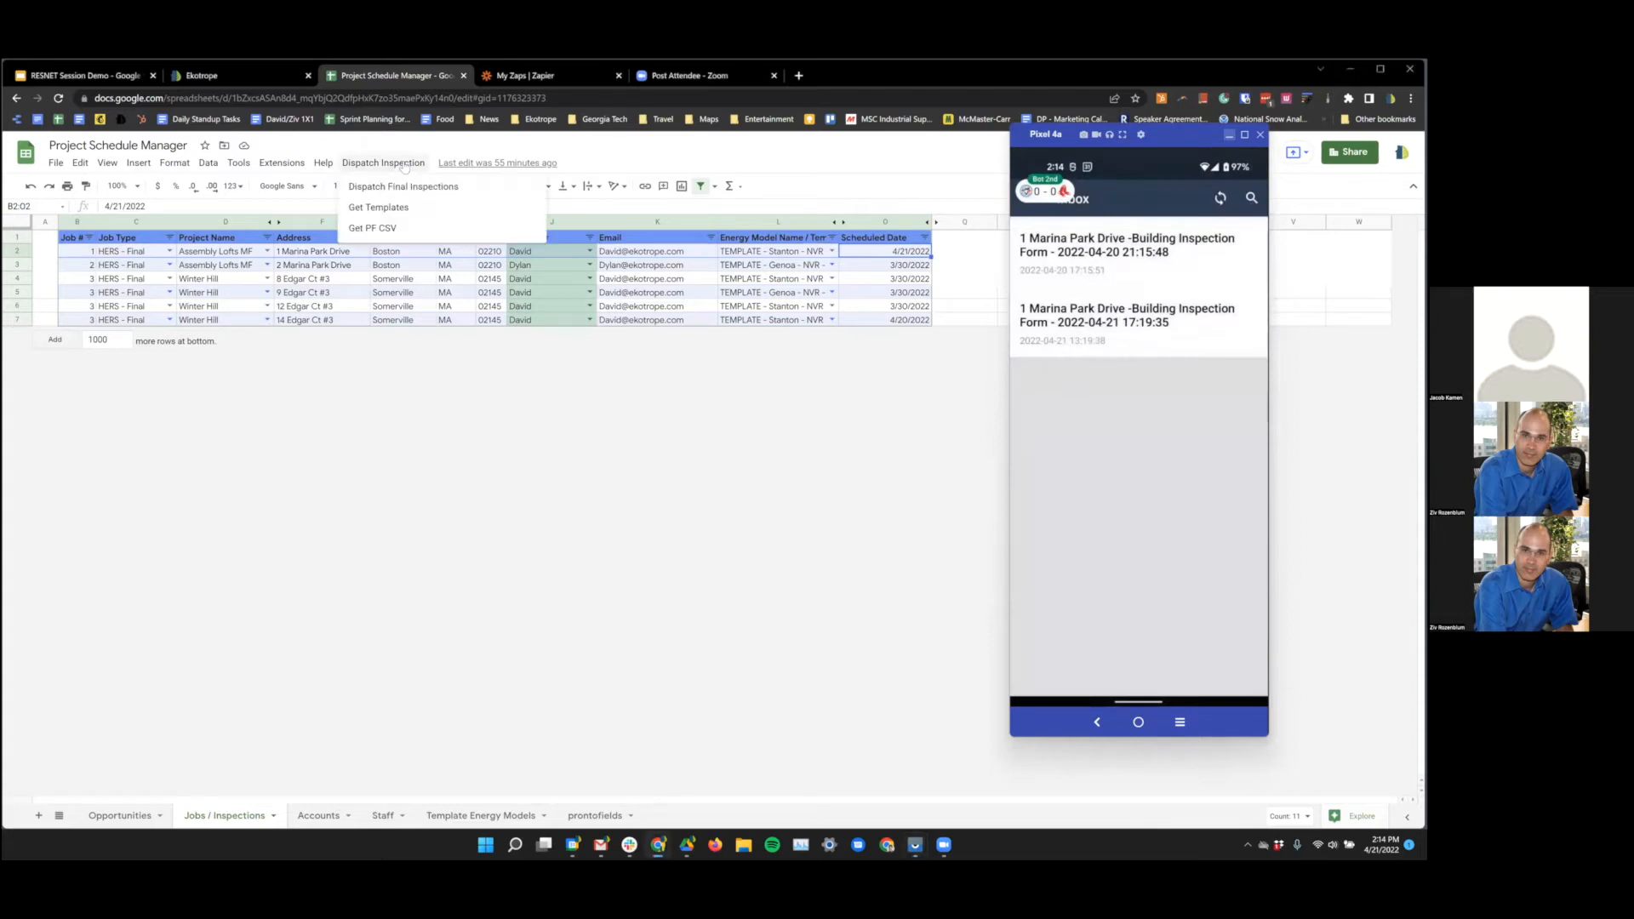
pyautogui.click(417, 187)
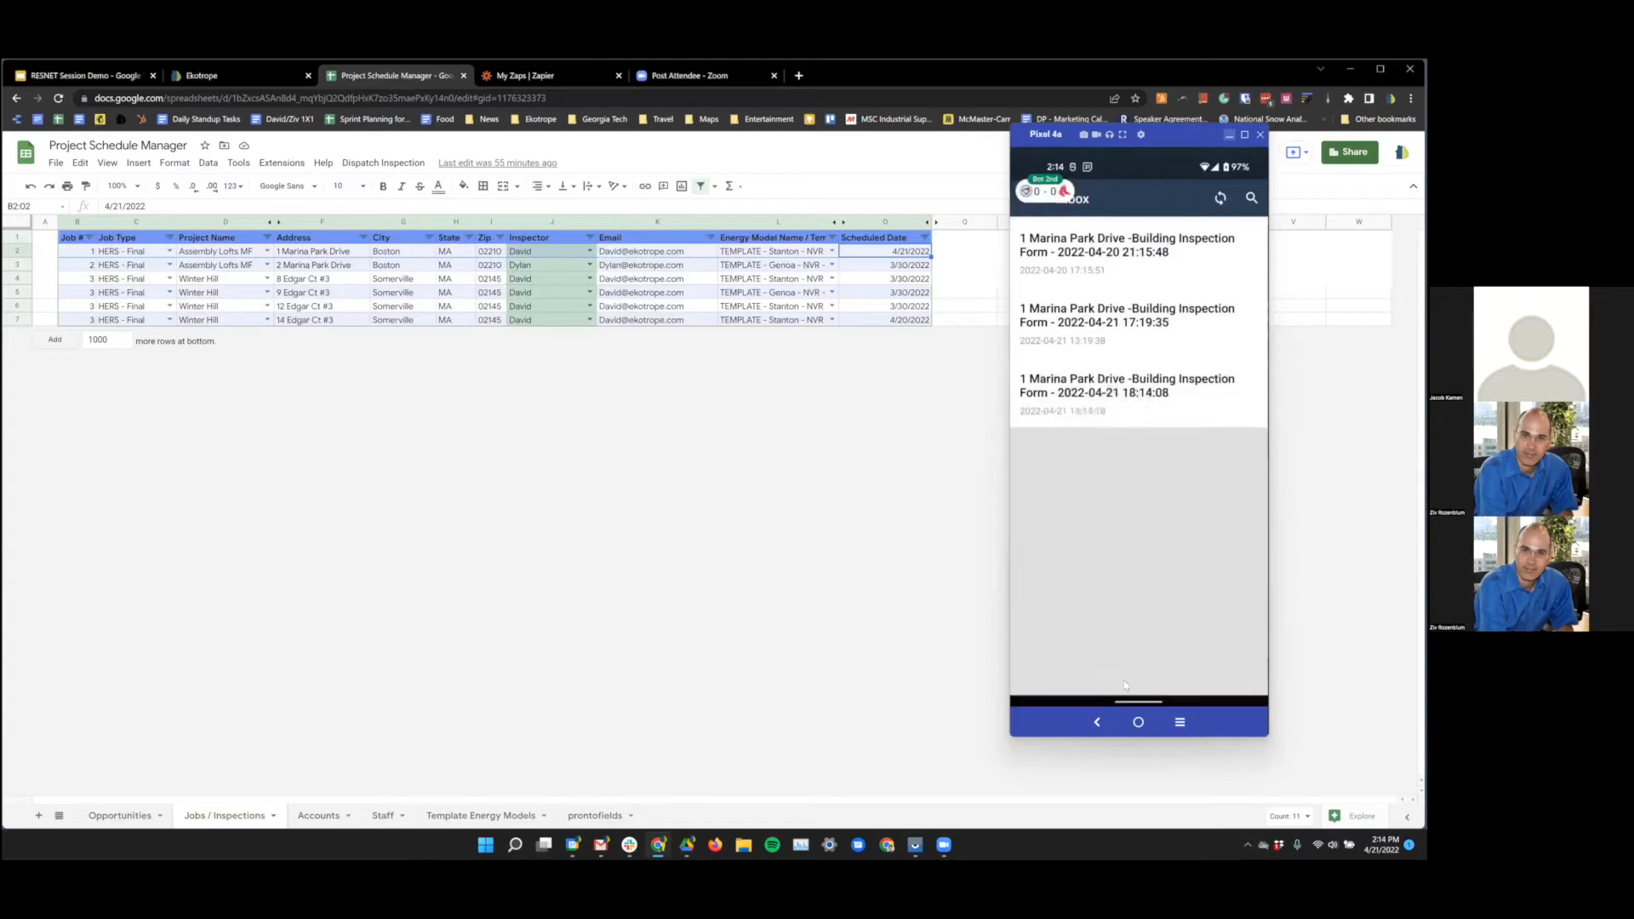
pyautogui.click(1168, 249)
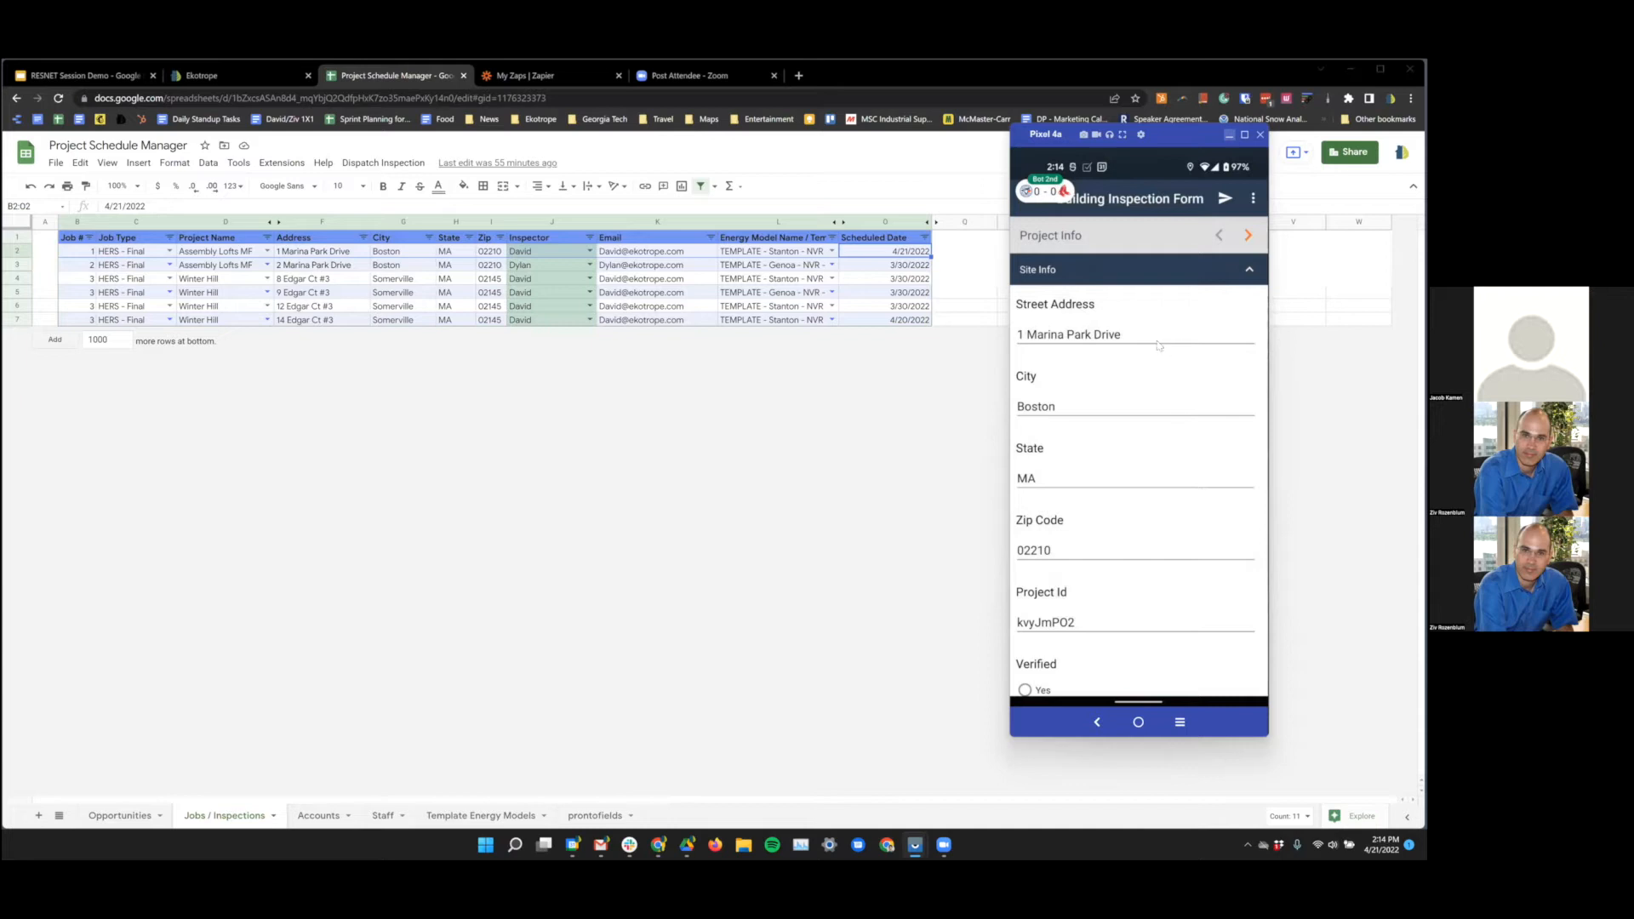
pyautogui.scroll(-5, 1143, 332)
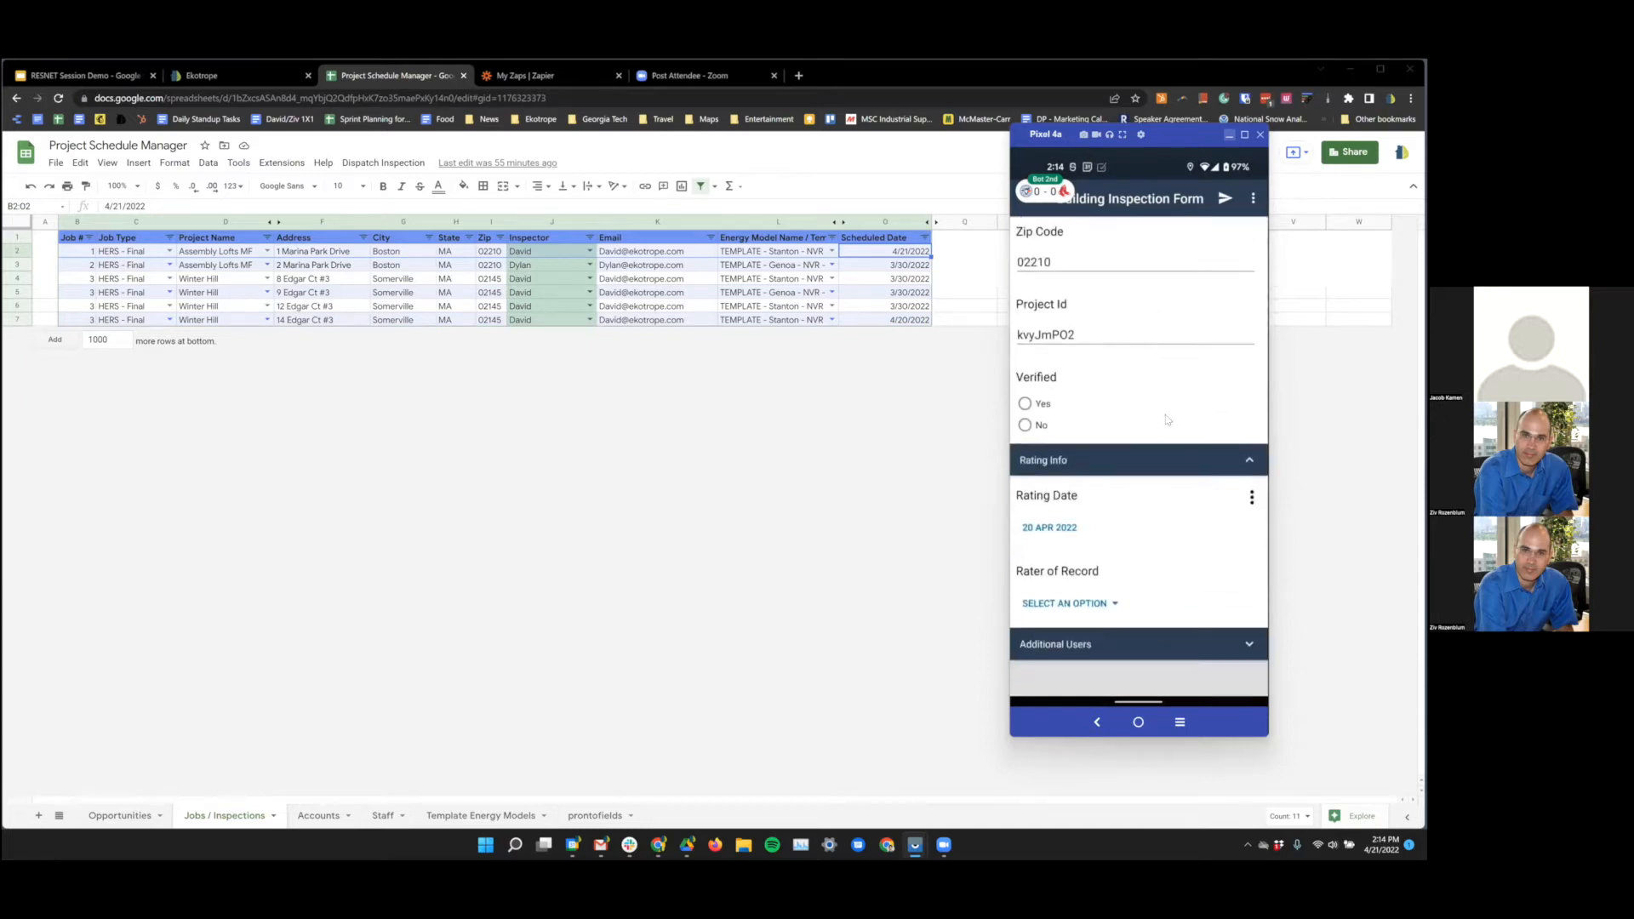
pyautogui.scroll(5, 1170, 415)
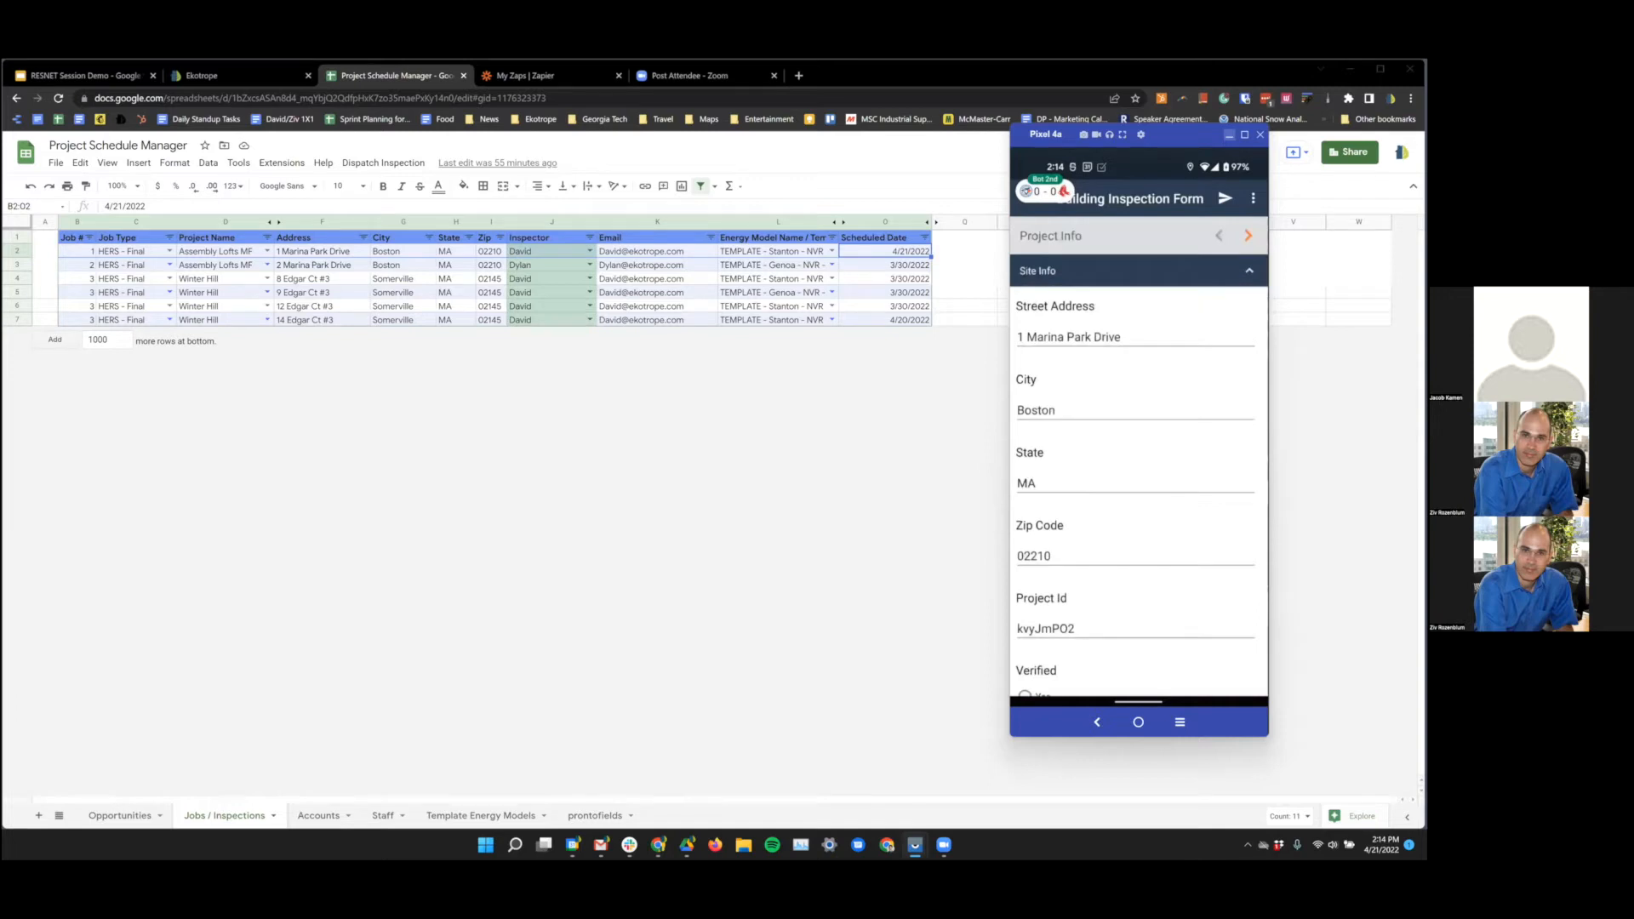
# - Review the General Info & Envelope page, including the Basement Slab entry, and start sending the form
pyautogui.click(1247, 235)
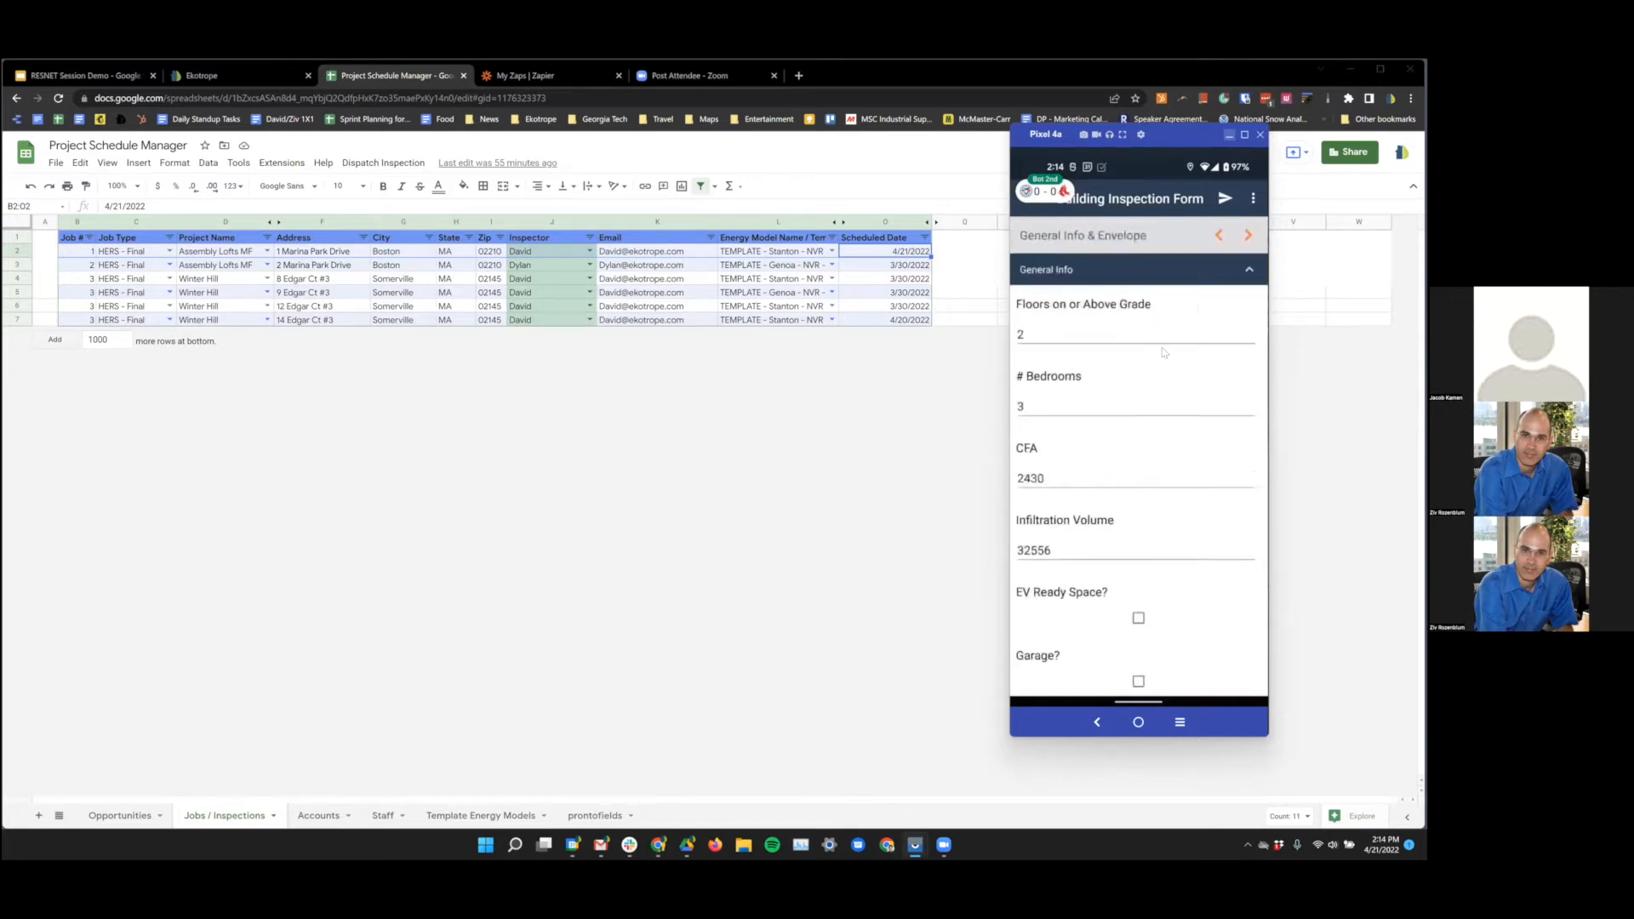
pyautogui.scroll(-5, 1163, 353)
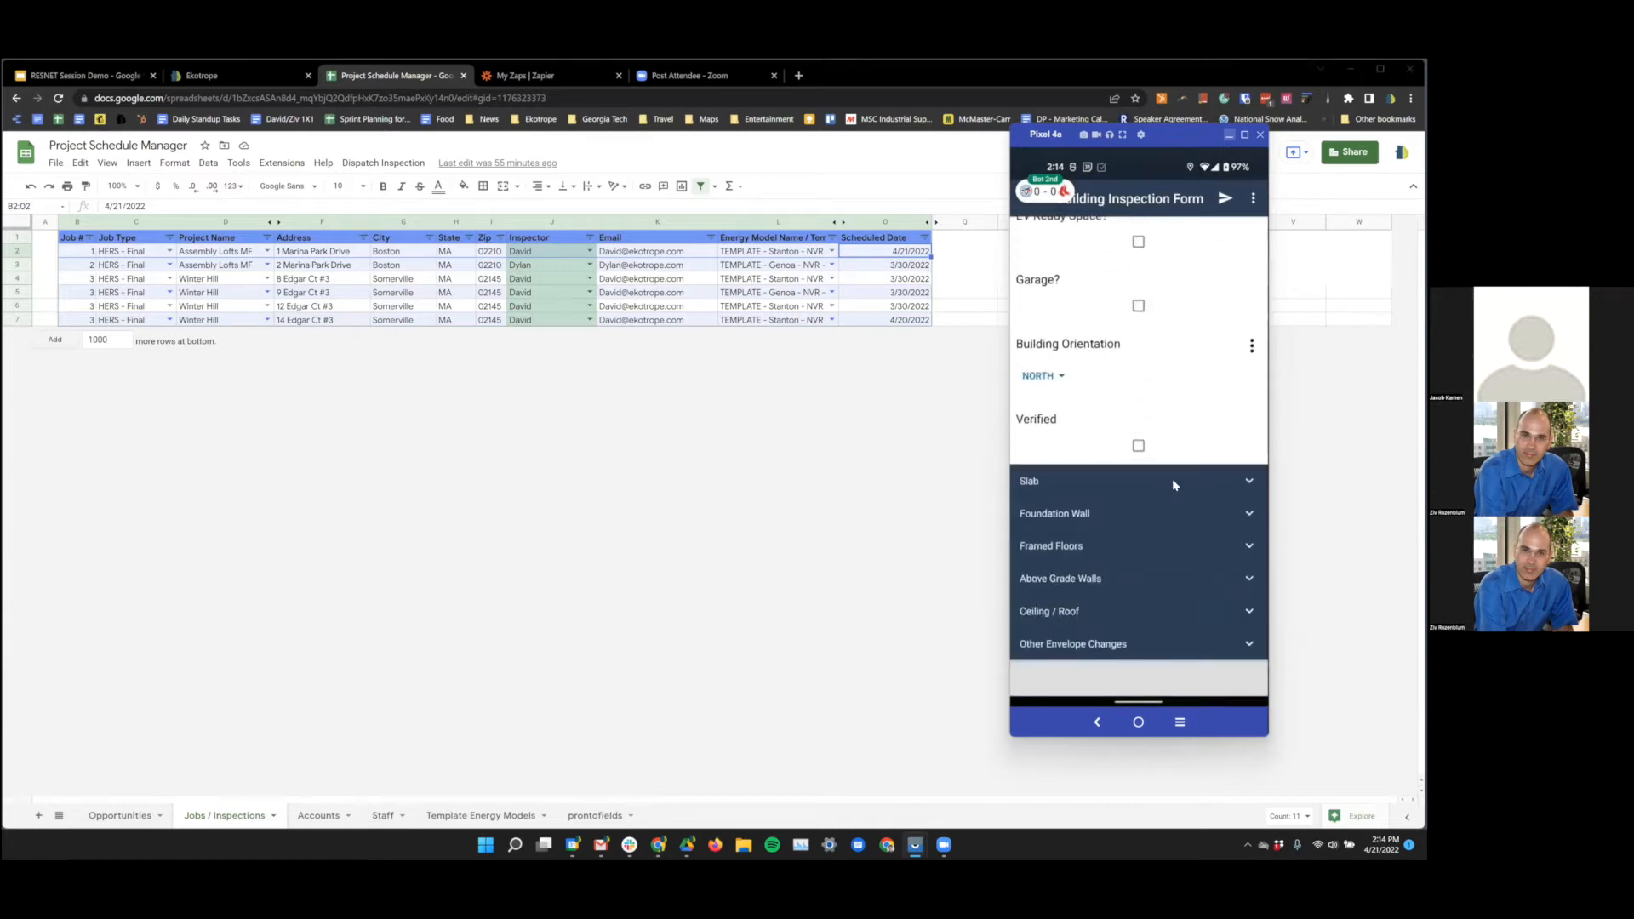
pyautogui.click(1172, 478)
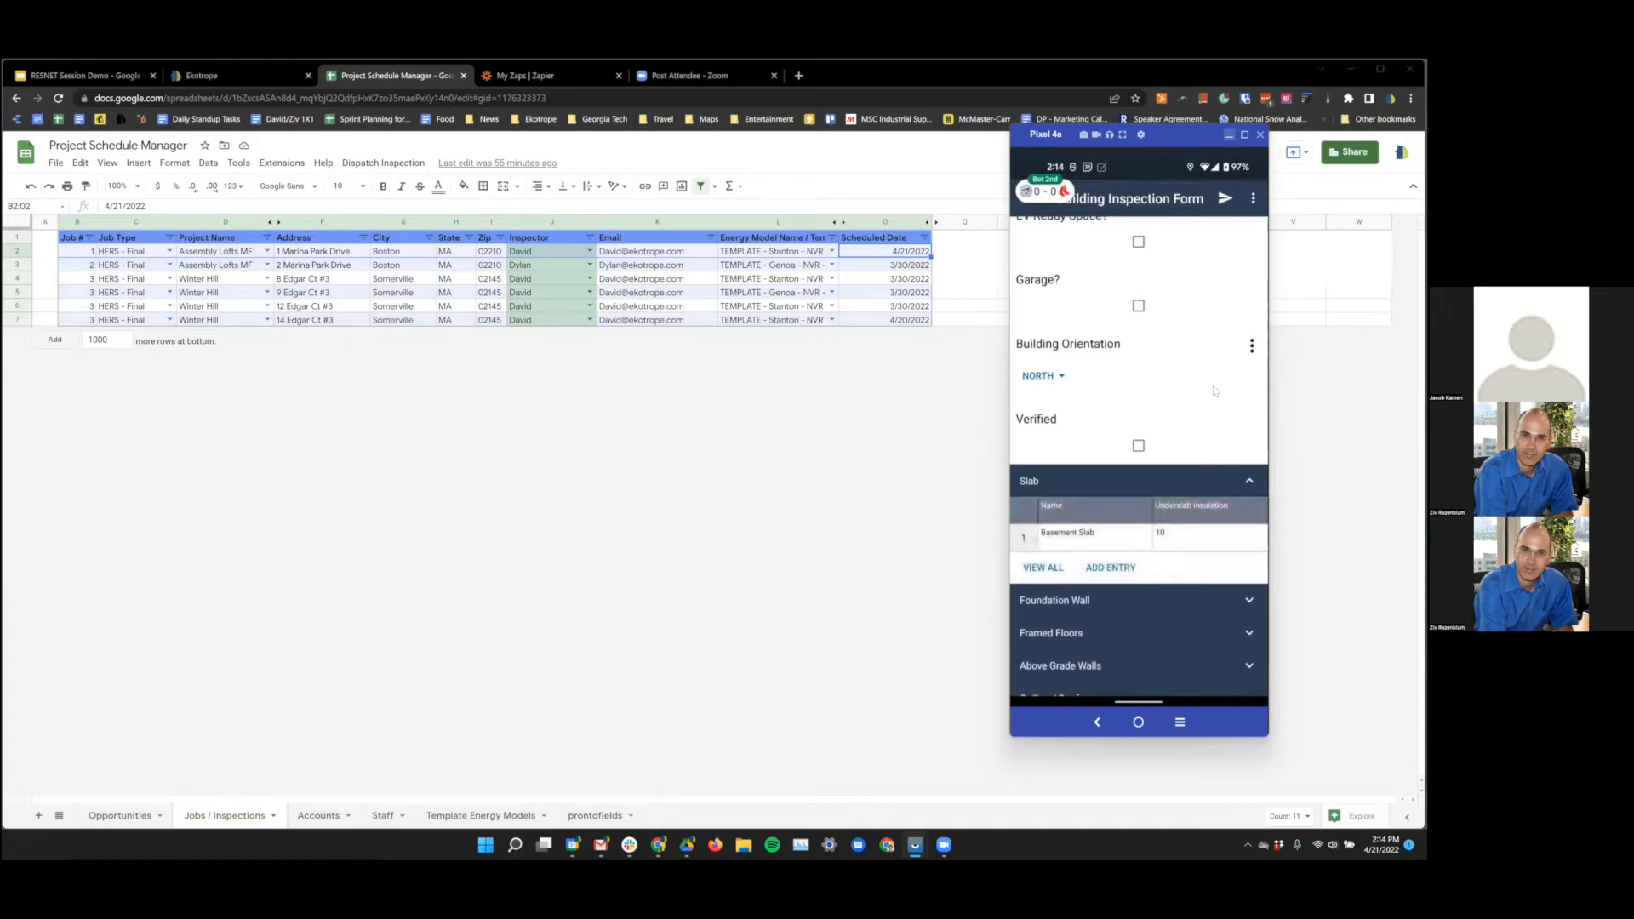
pyautogui.click(1175, 481)
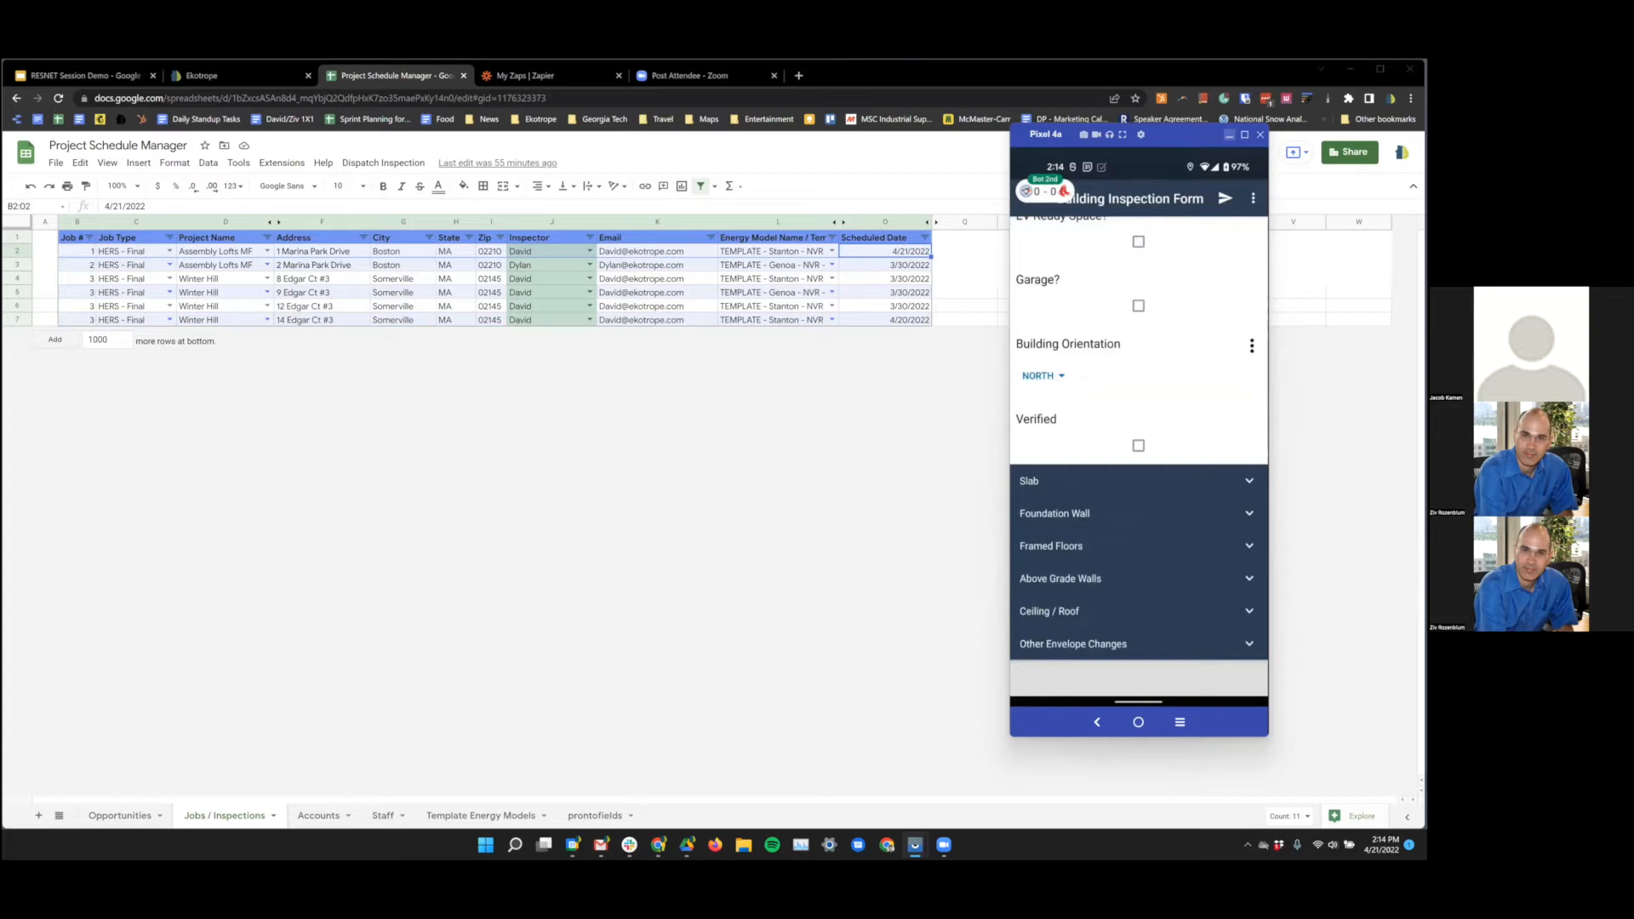
pyautogui.click(1223, 201)
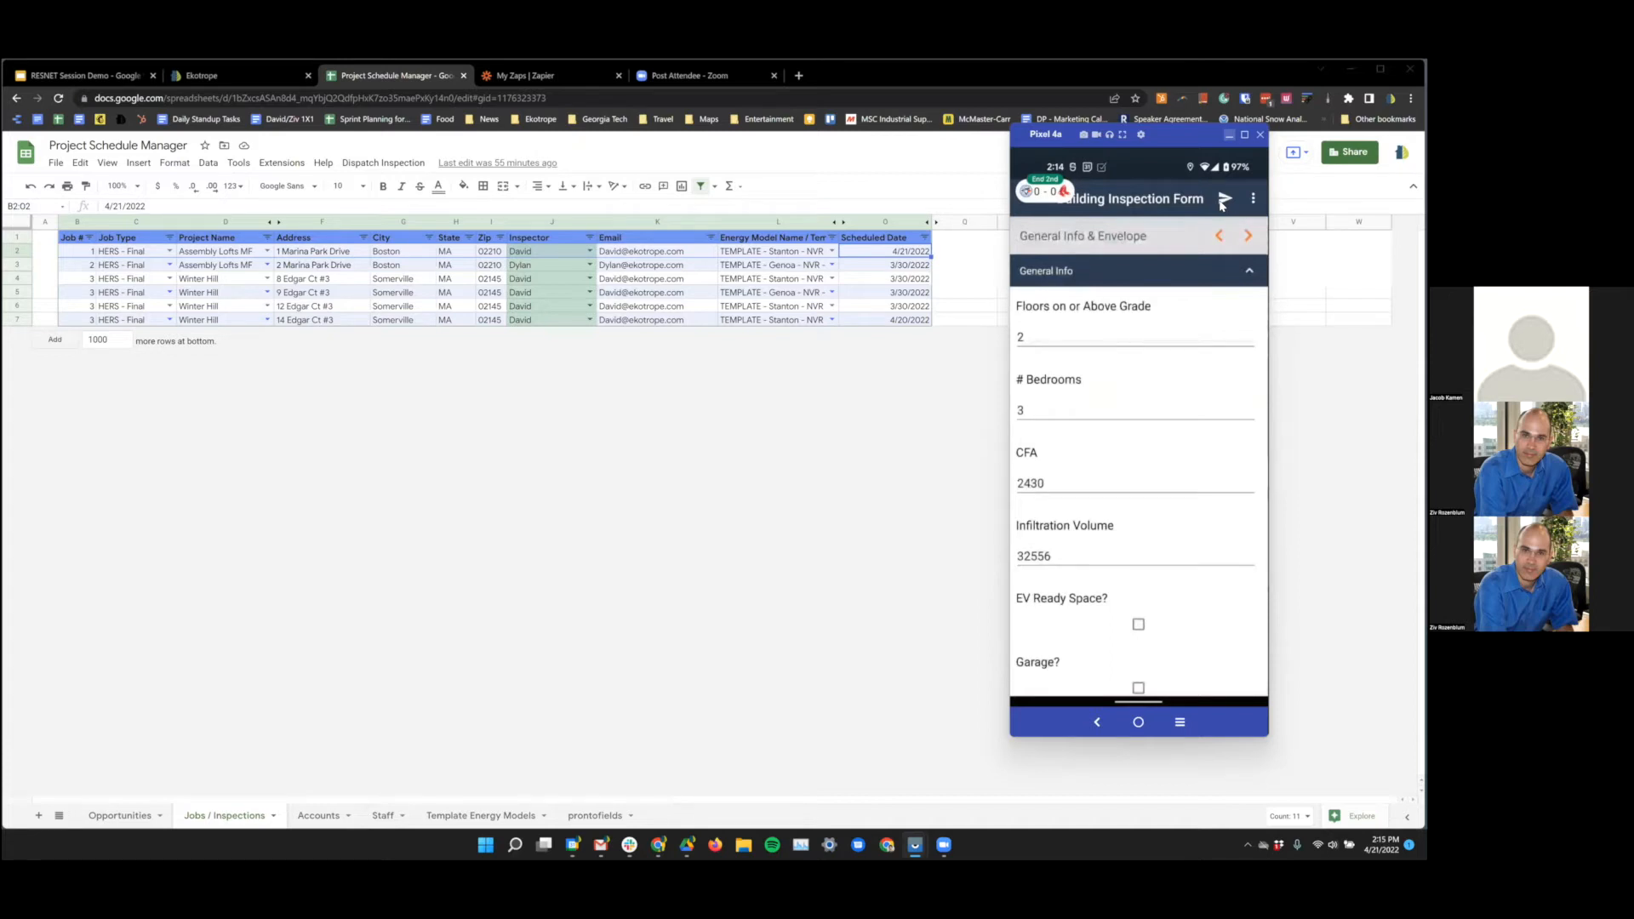
pyautogui.click(1223, 201)
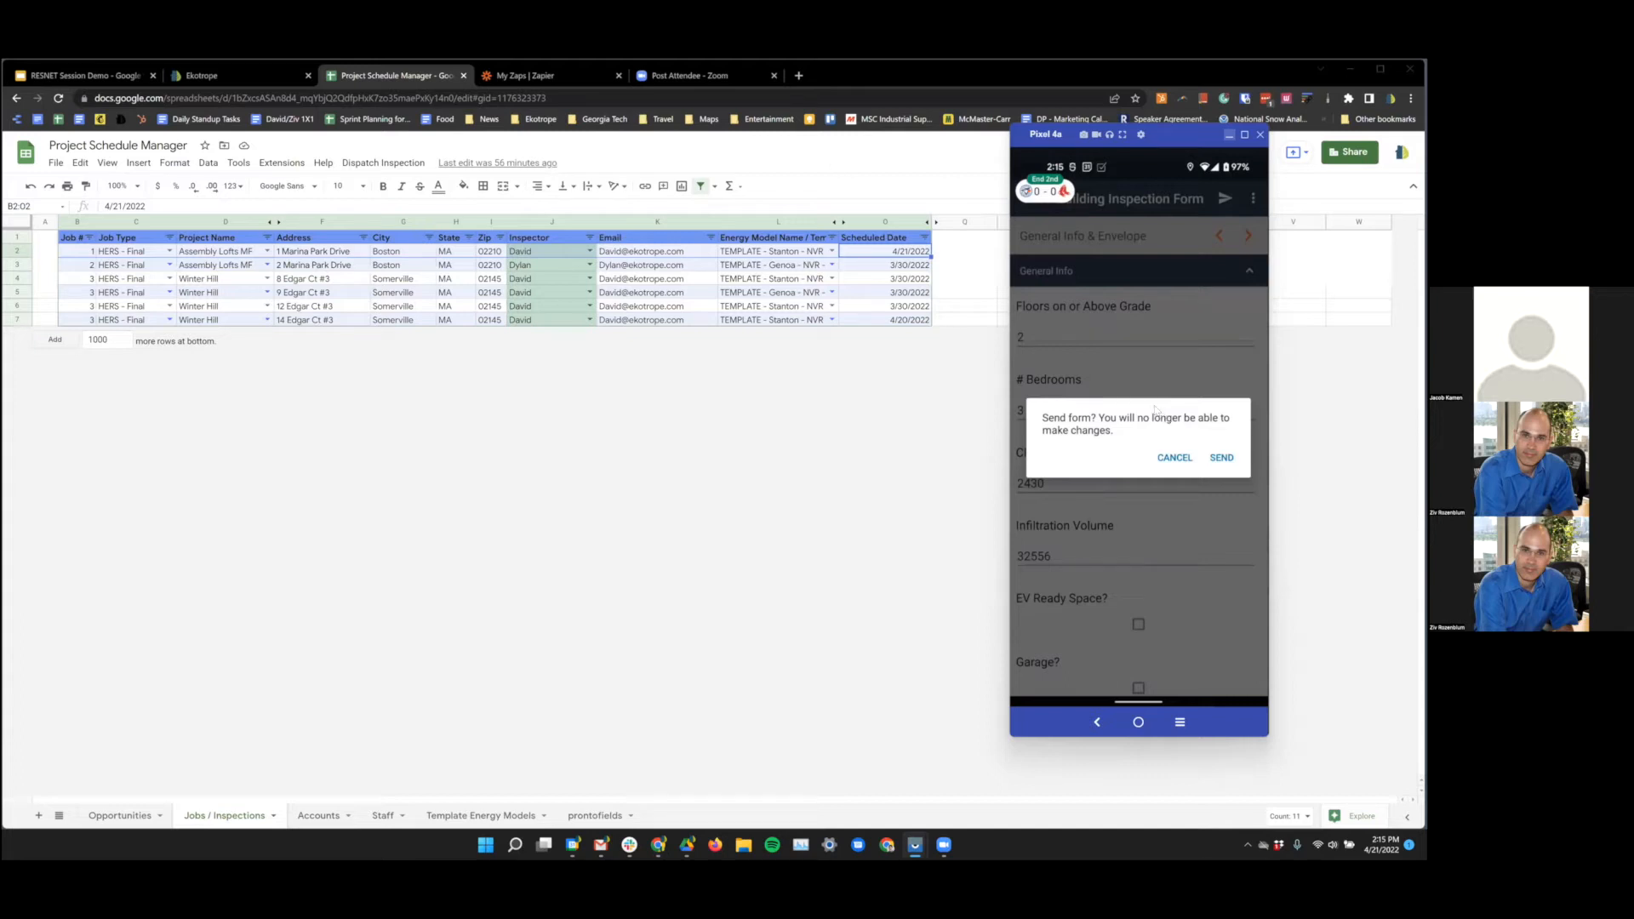
# - Return to the Ekotrope project list and glance at the Batch Actions menu
pyautogui.click(238, 72)
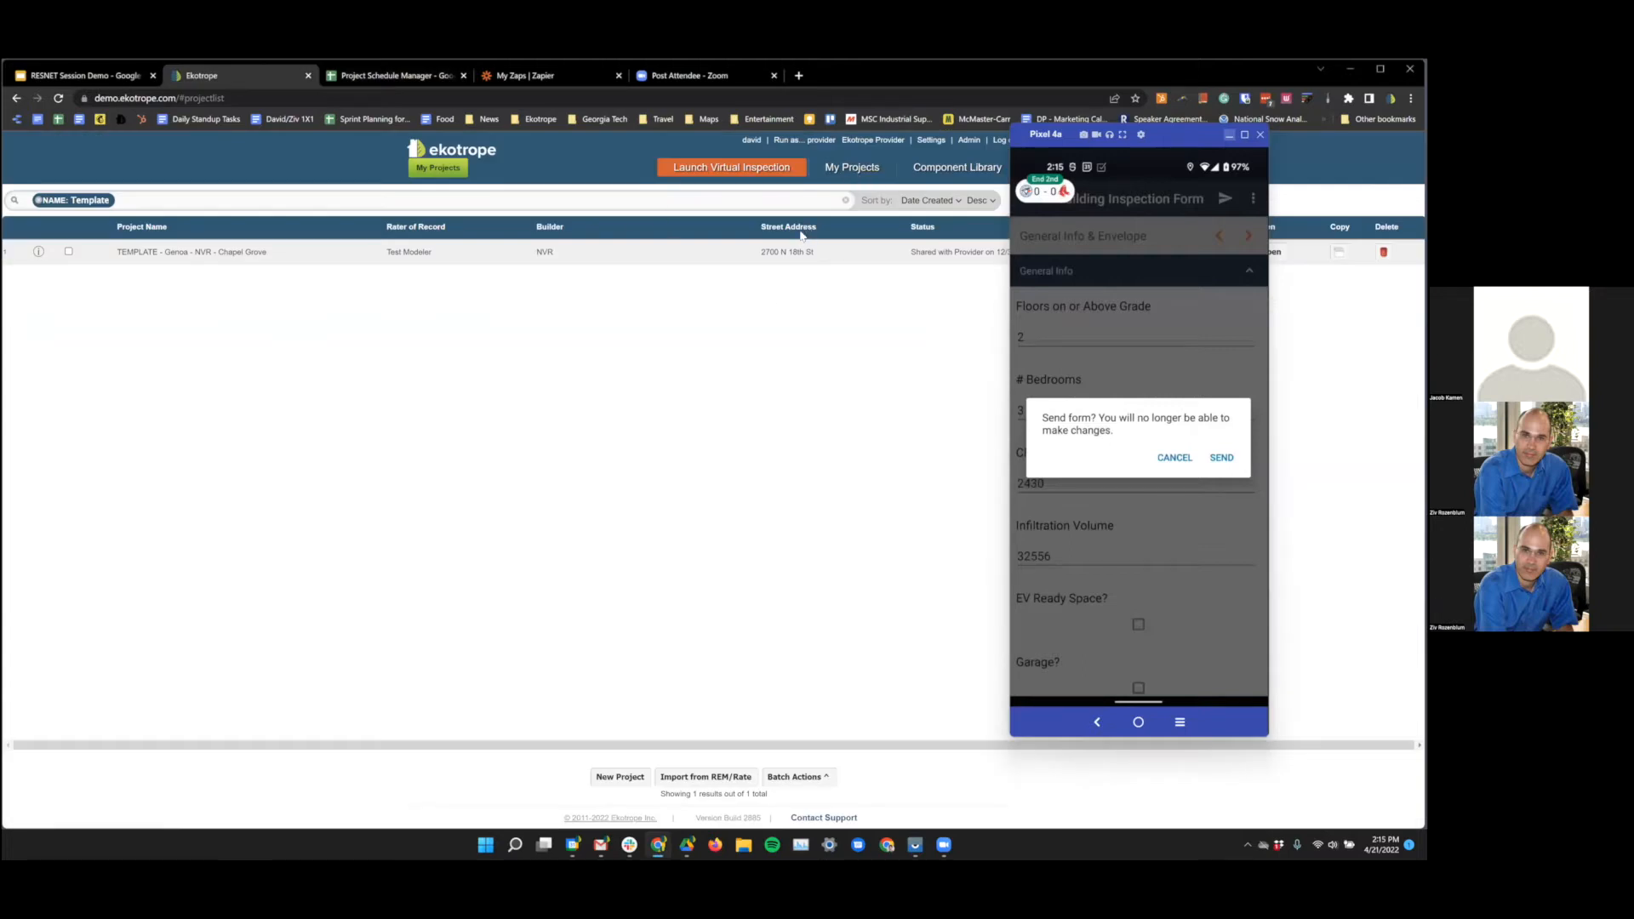
pyautogui.click(800, 778)
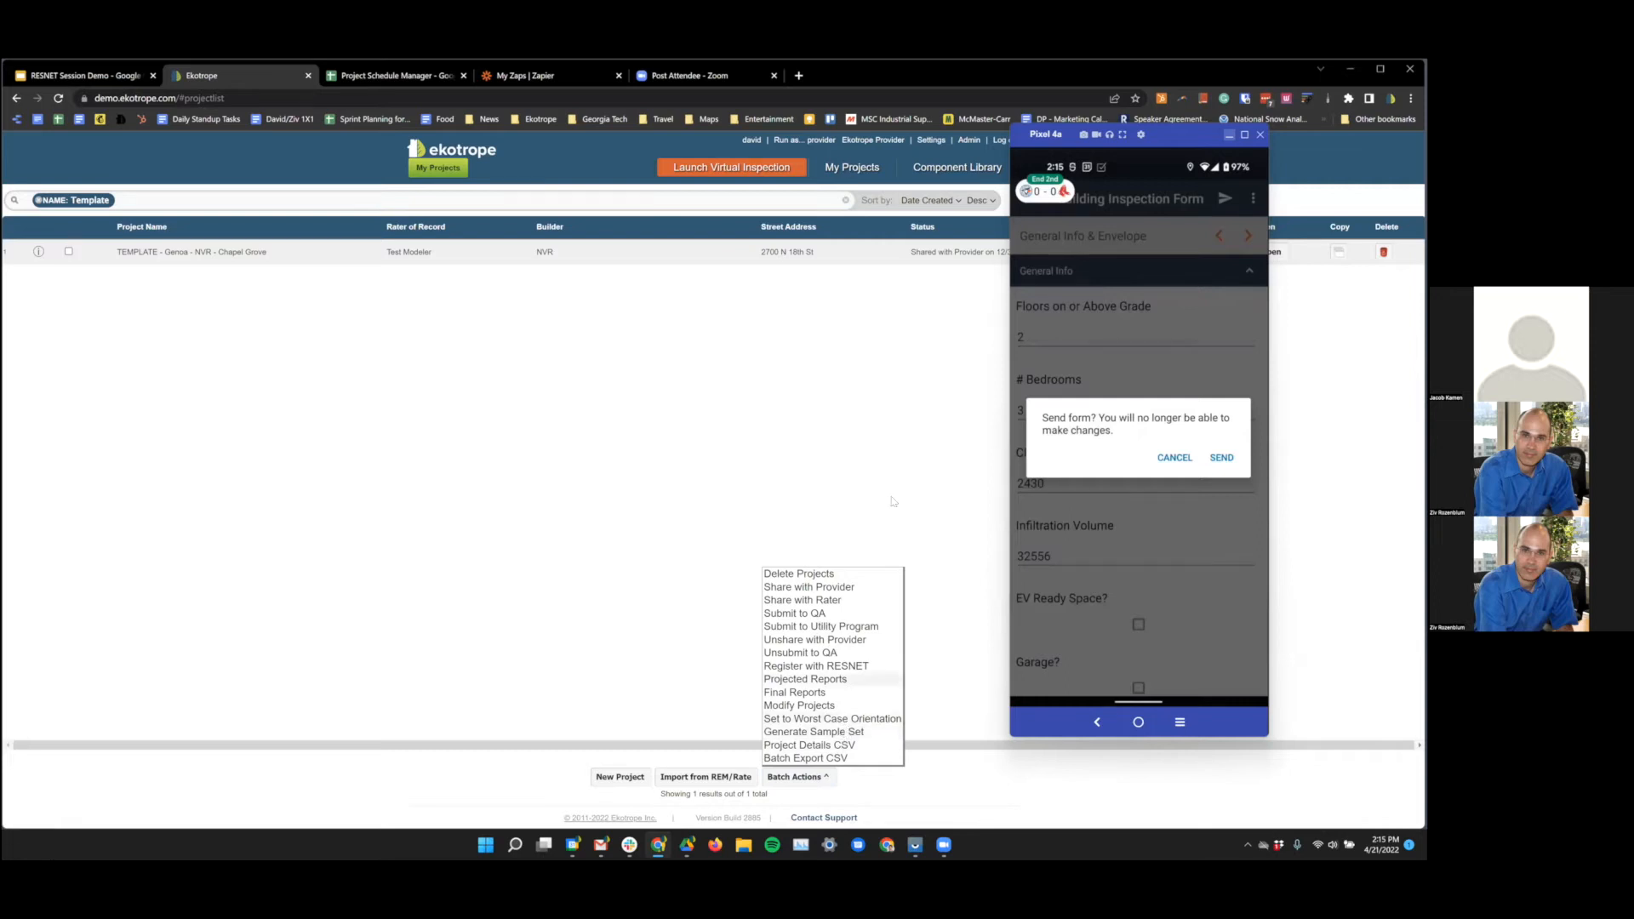
pyautogui.click(894, 398)
# - Run Ekotrope as the 'rater' user and reopen Batch Actions
pyautogui.click(791, 141)
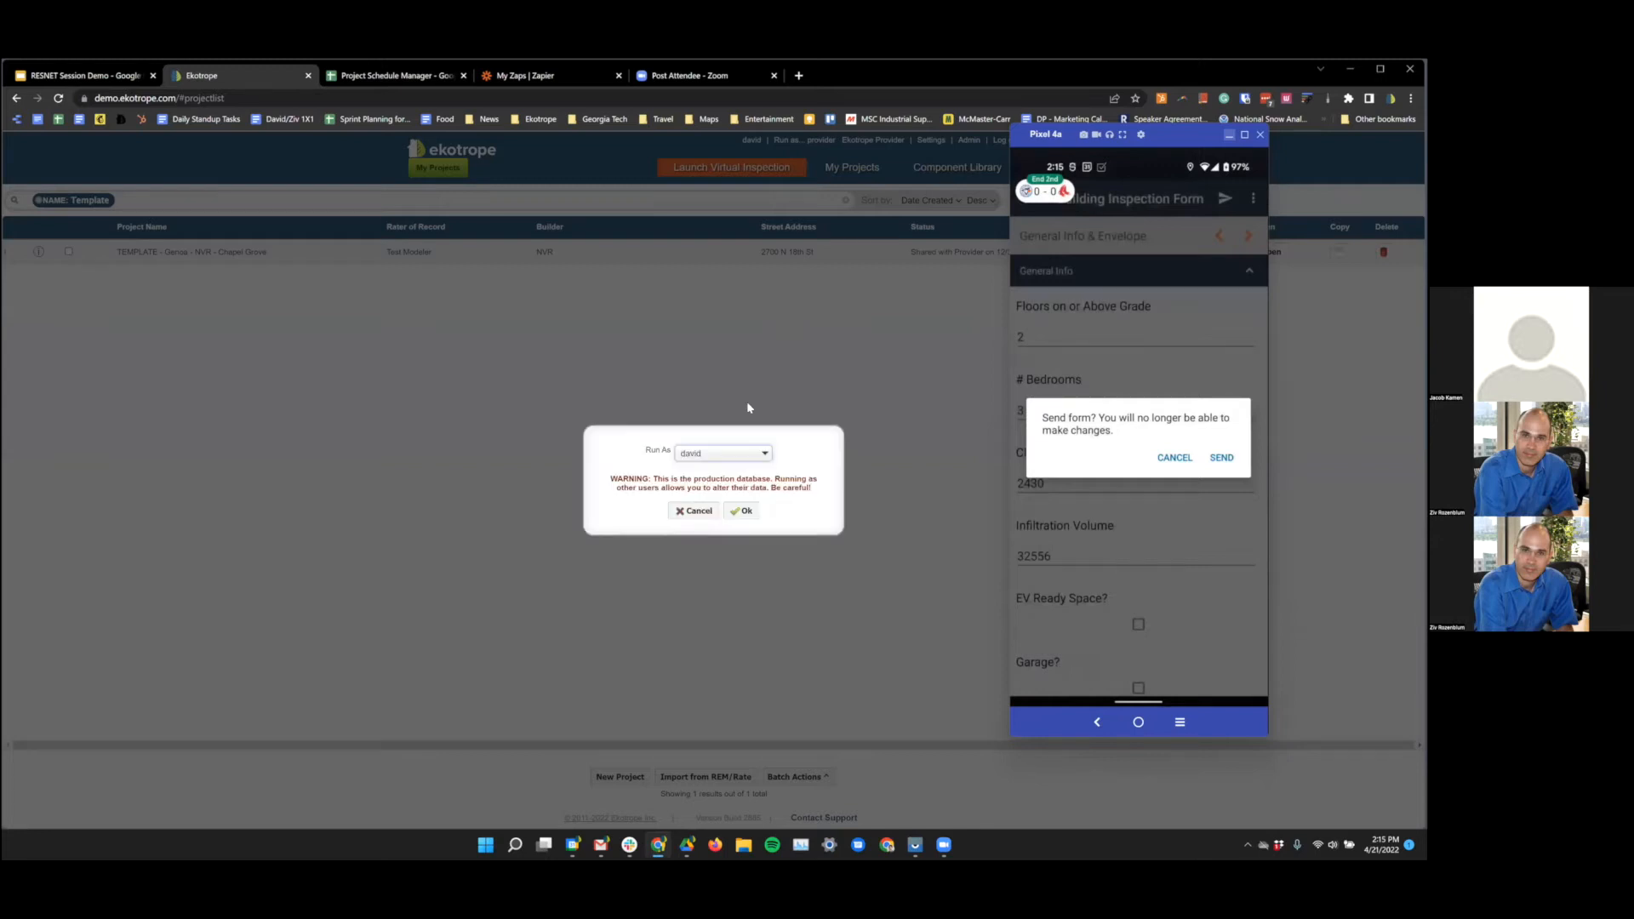
pyautogui.click(740, 453)
pyautogui.write('rater')
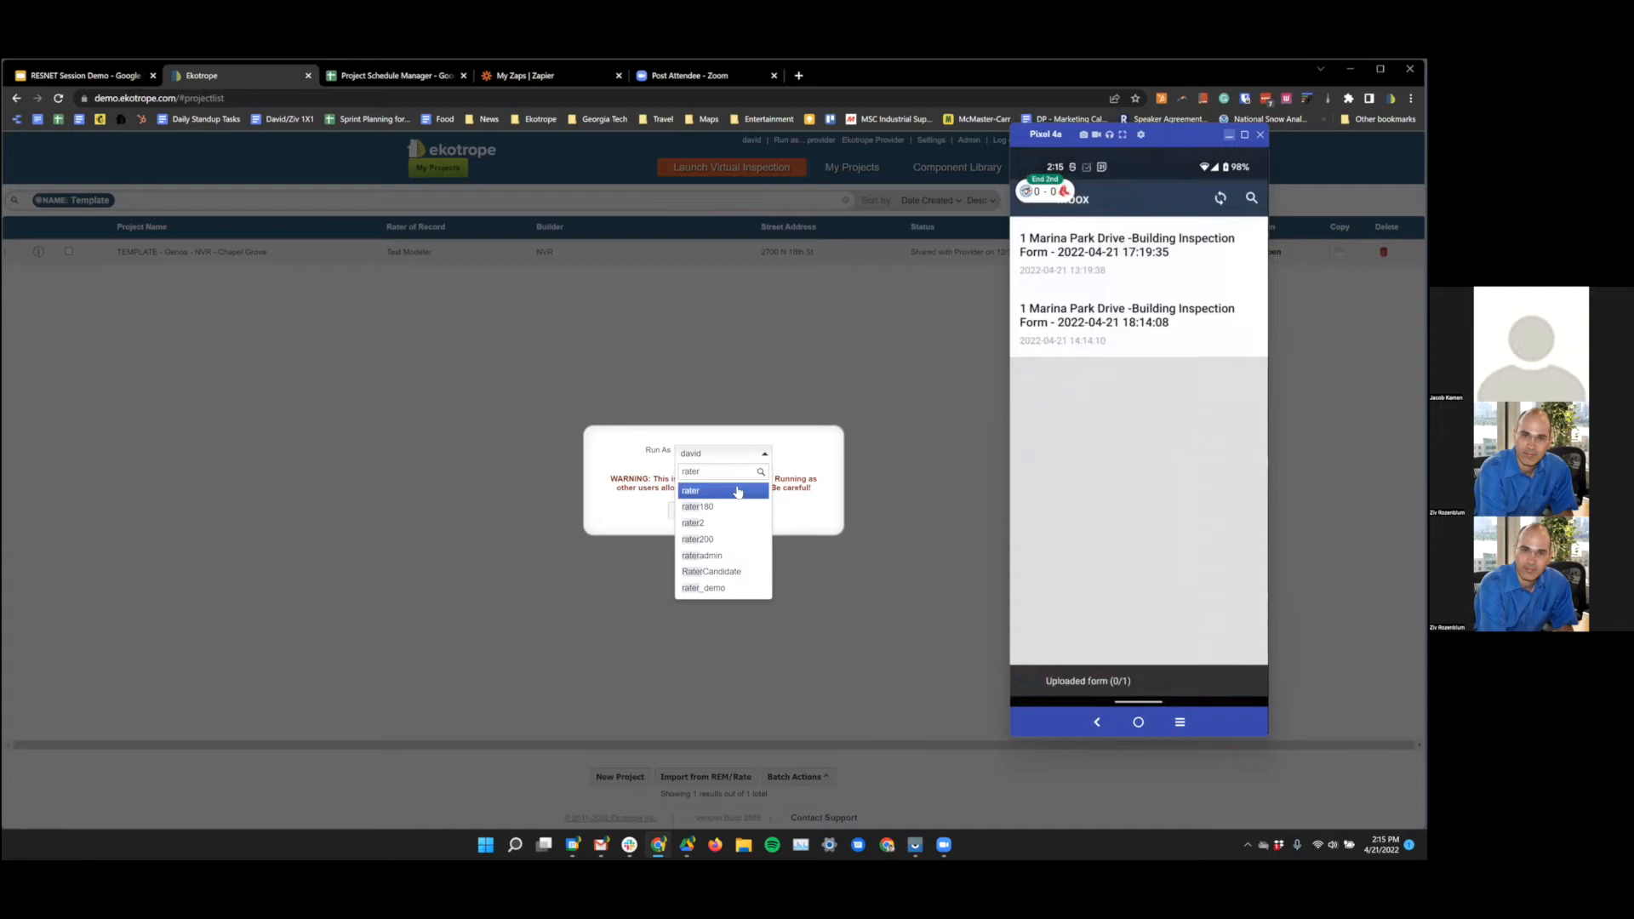
pyautogui.press('Return')
pyautogui.click(749, 511)
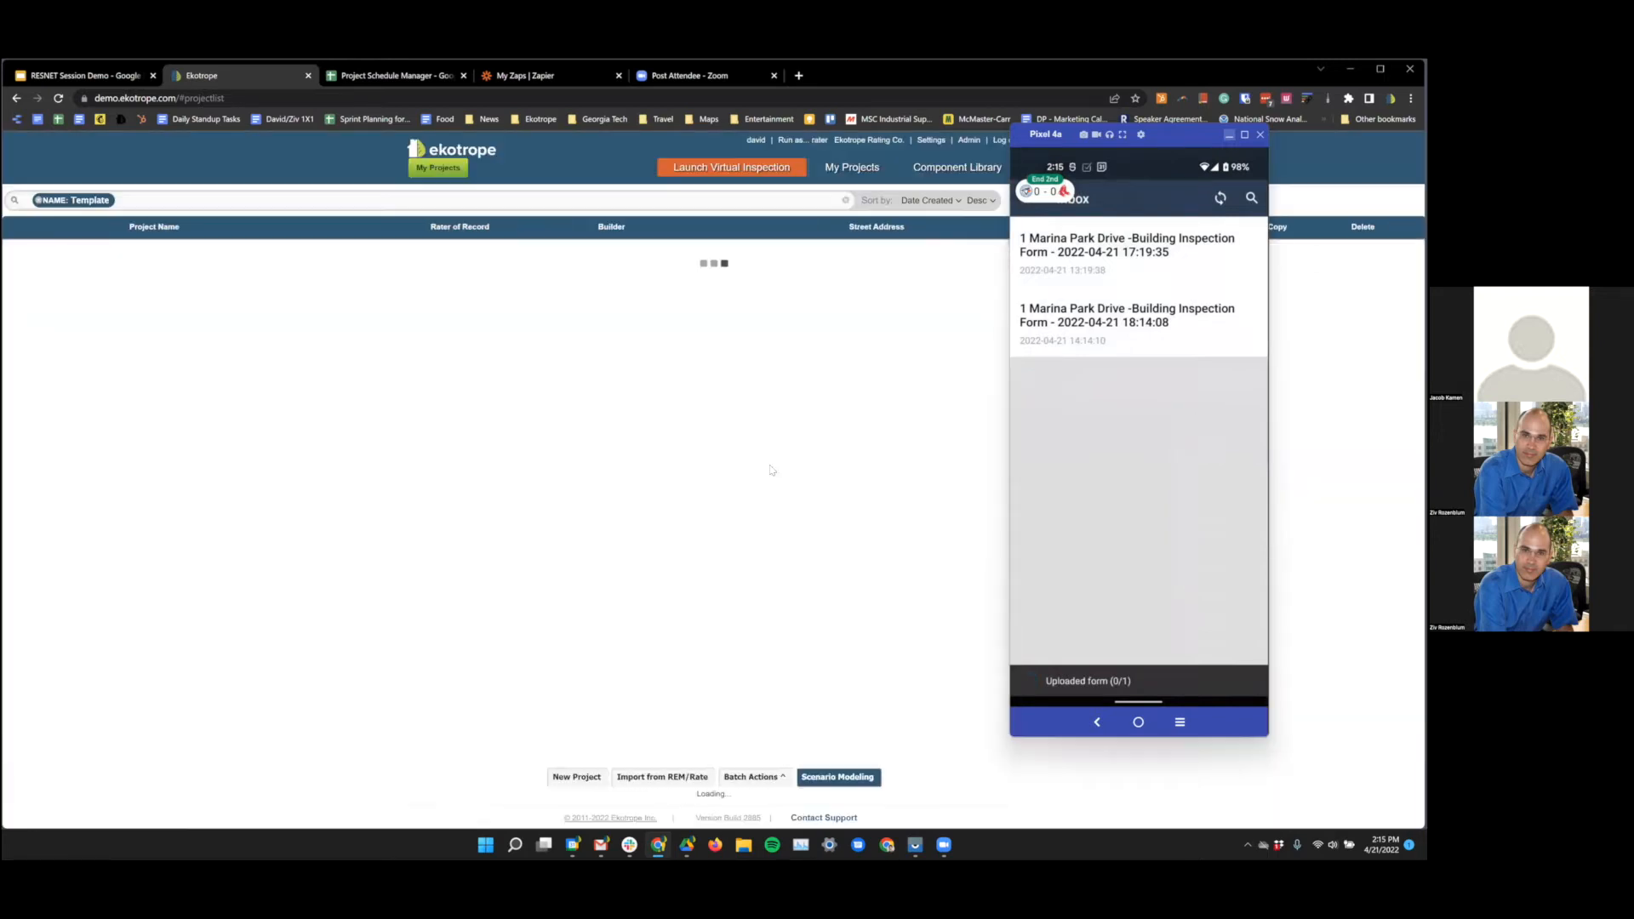
pyautogui.click(753, 776)
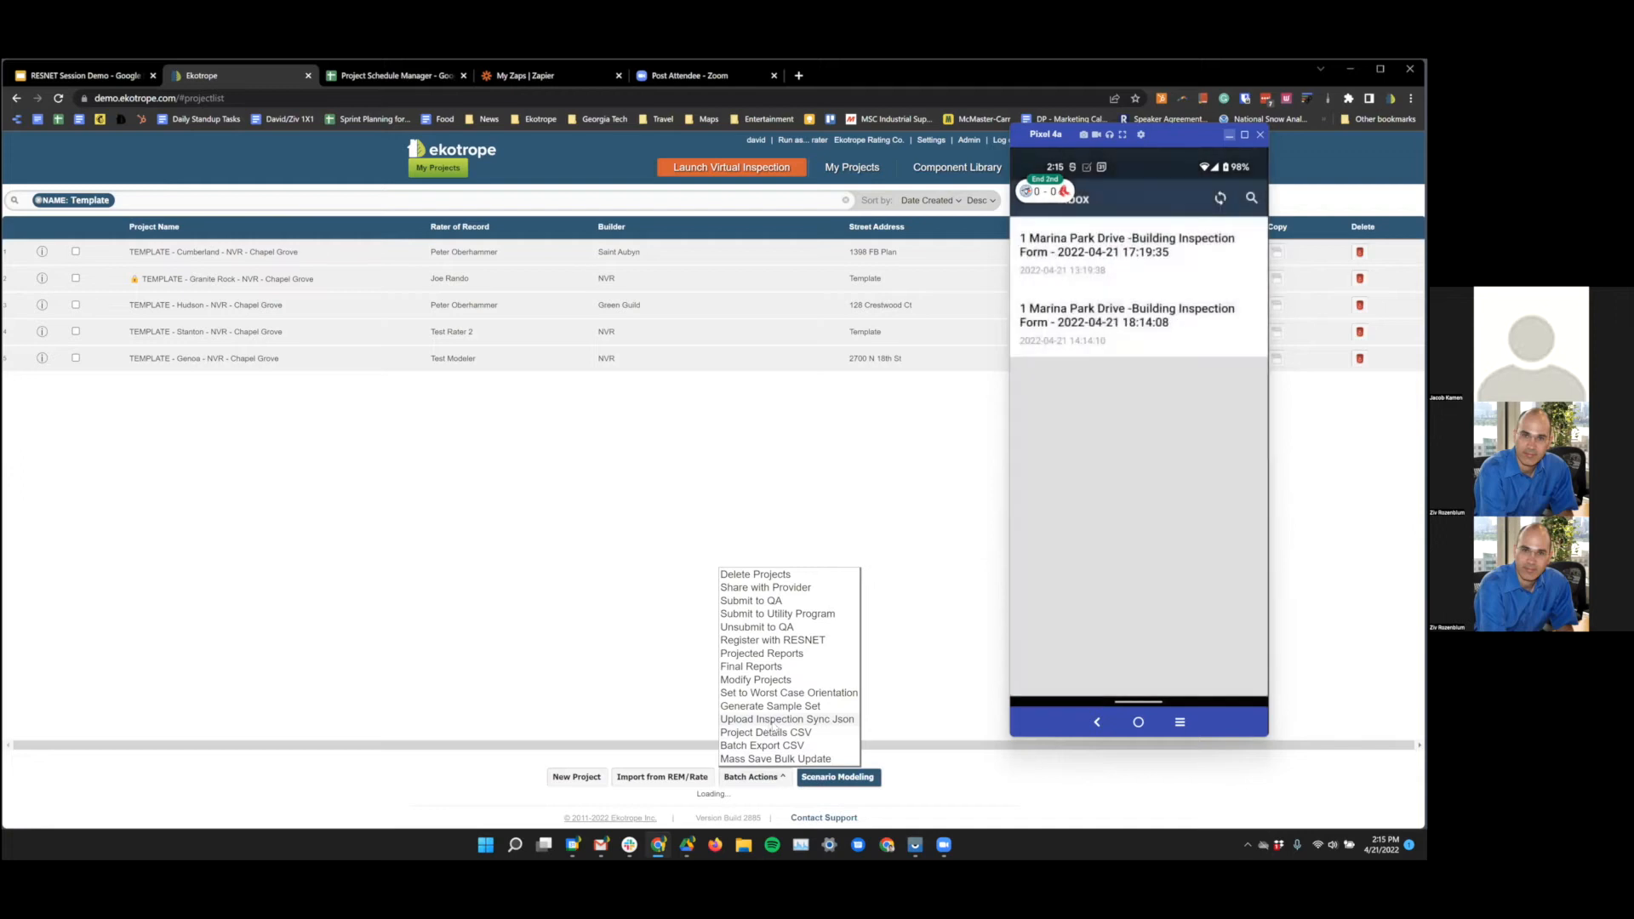
# - Upload the demo JSON file via Upload Inspection Sync Json and acknowledge the success message
pyautogui.click(786, 719)
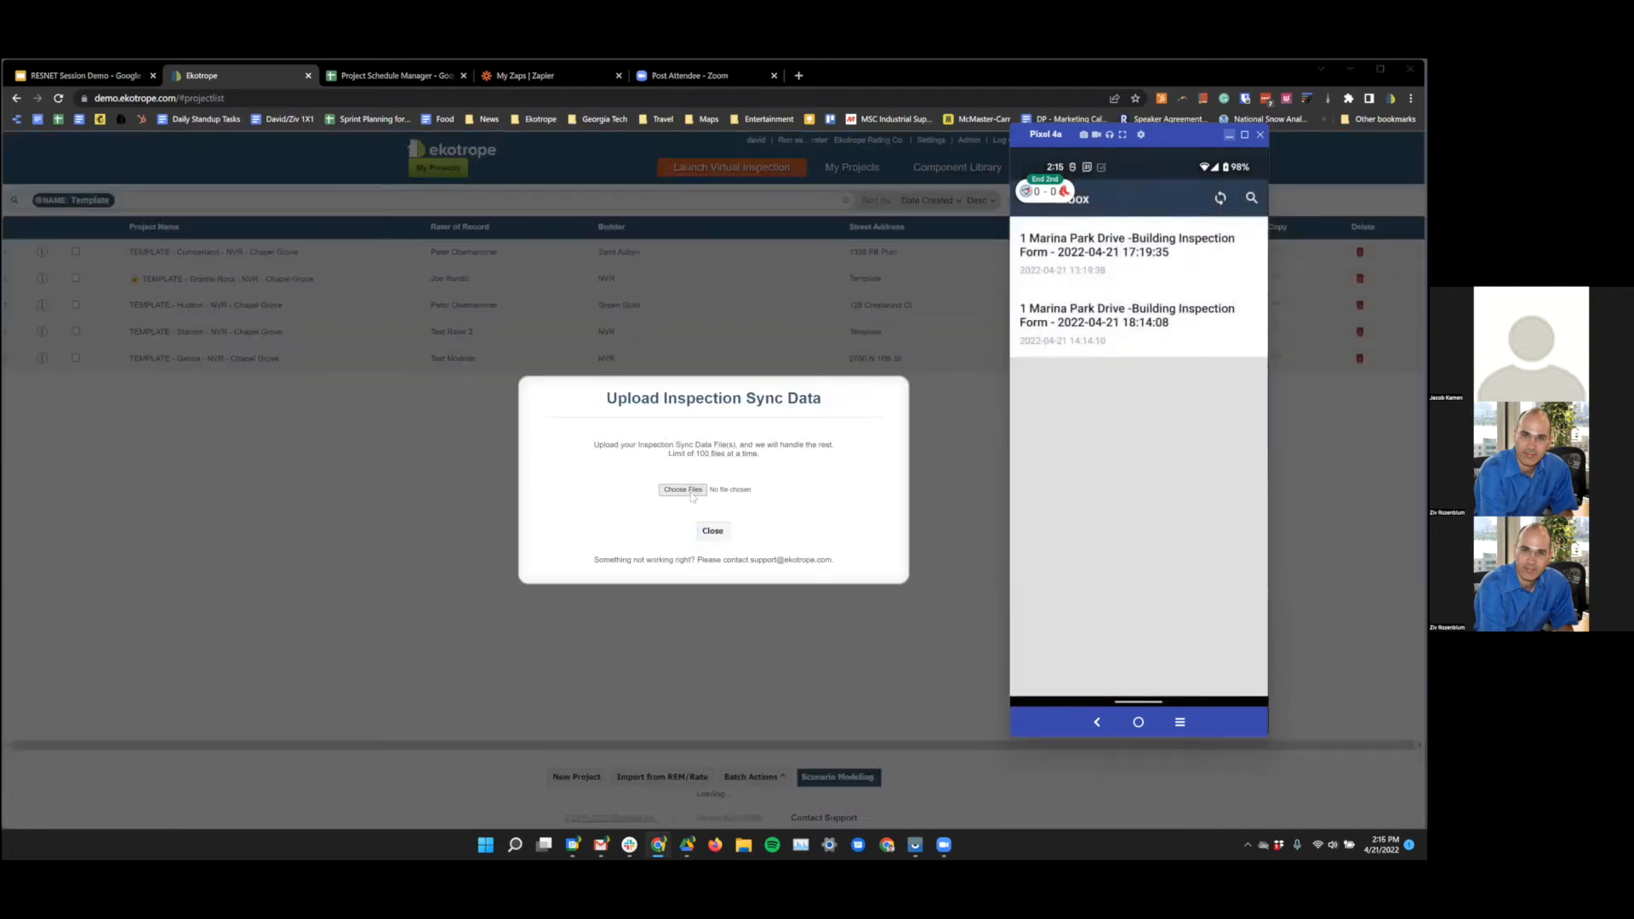
pyautogui.click(682, 489)
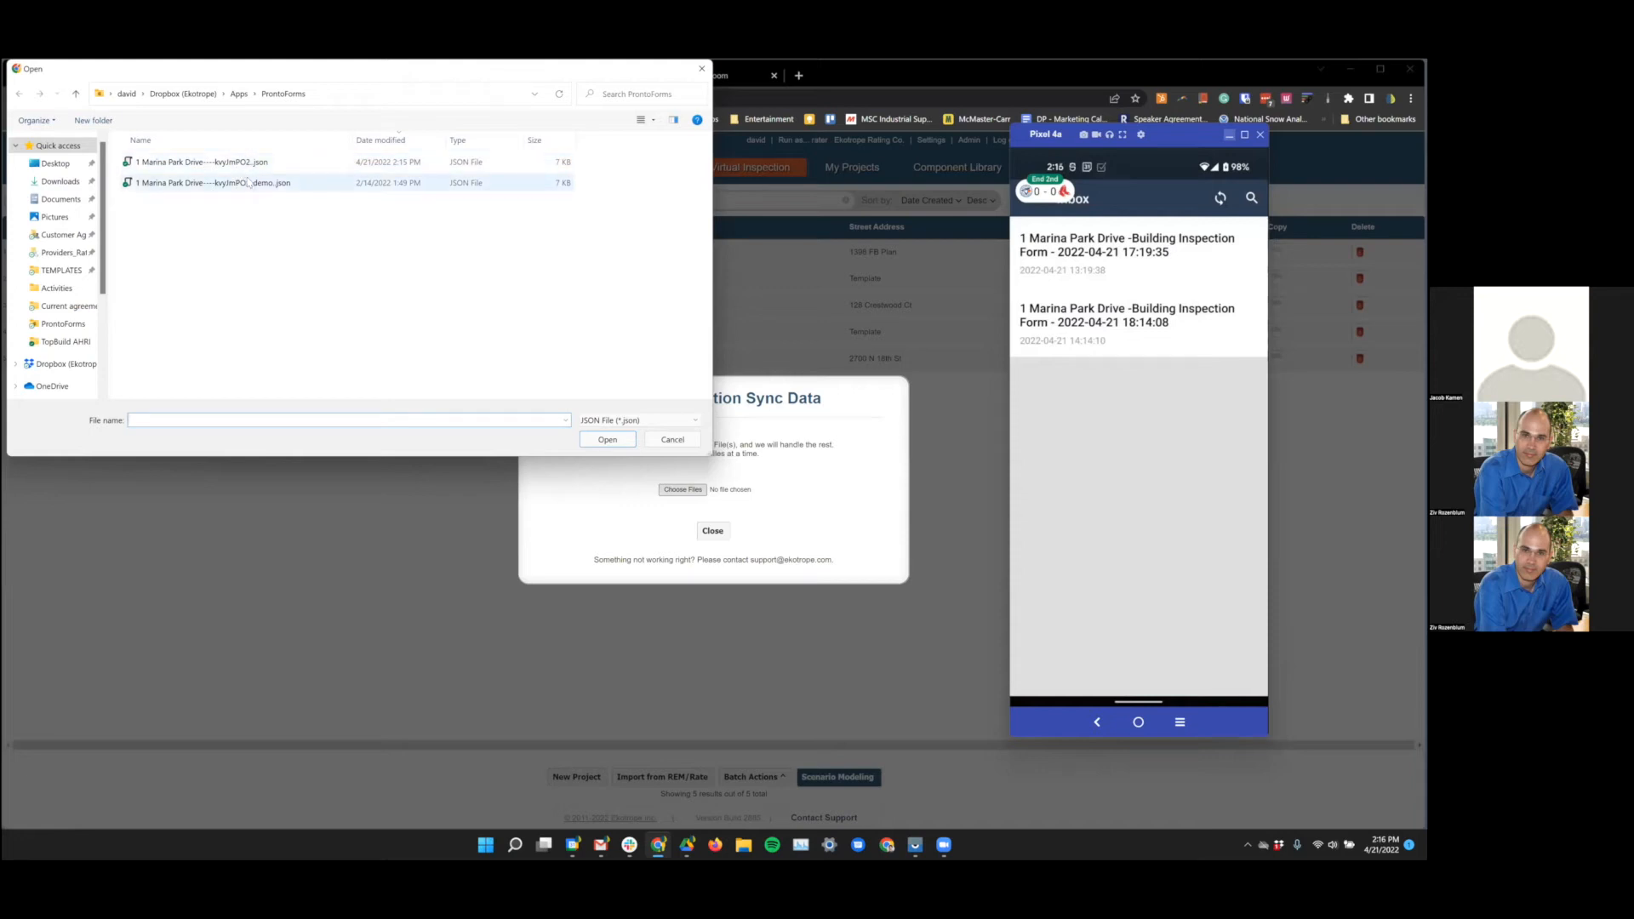
pyautogui.click(248, 182)
pyautogui.click(607, 440)
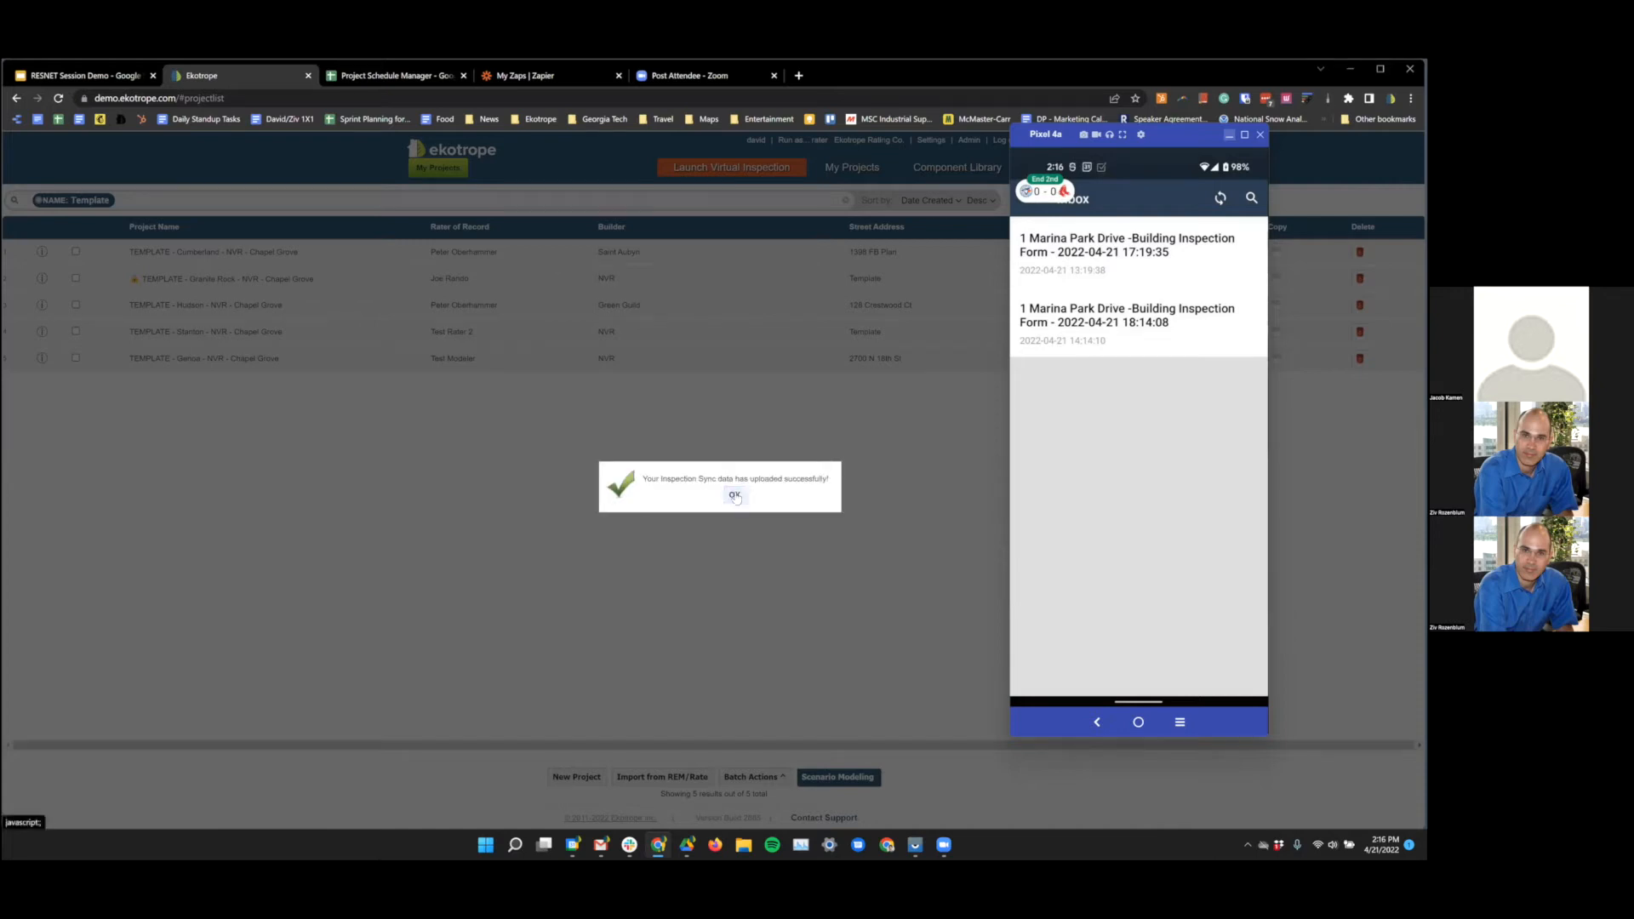
pyautogui.click(735, 498)
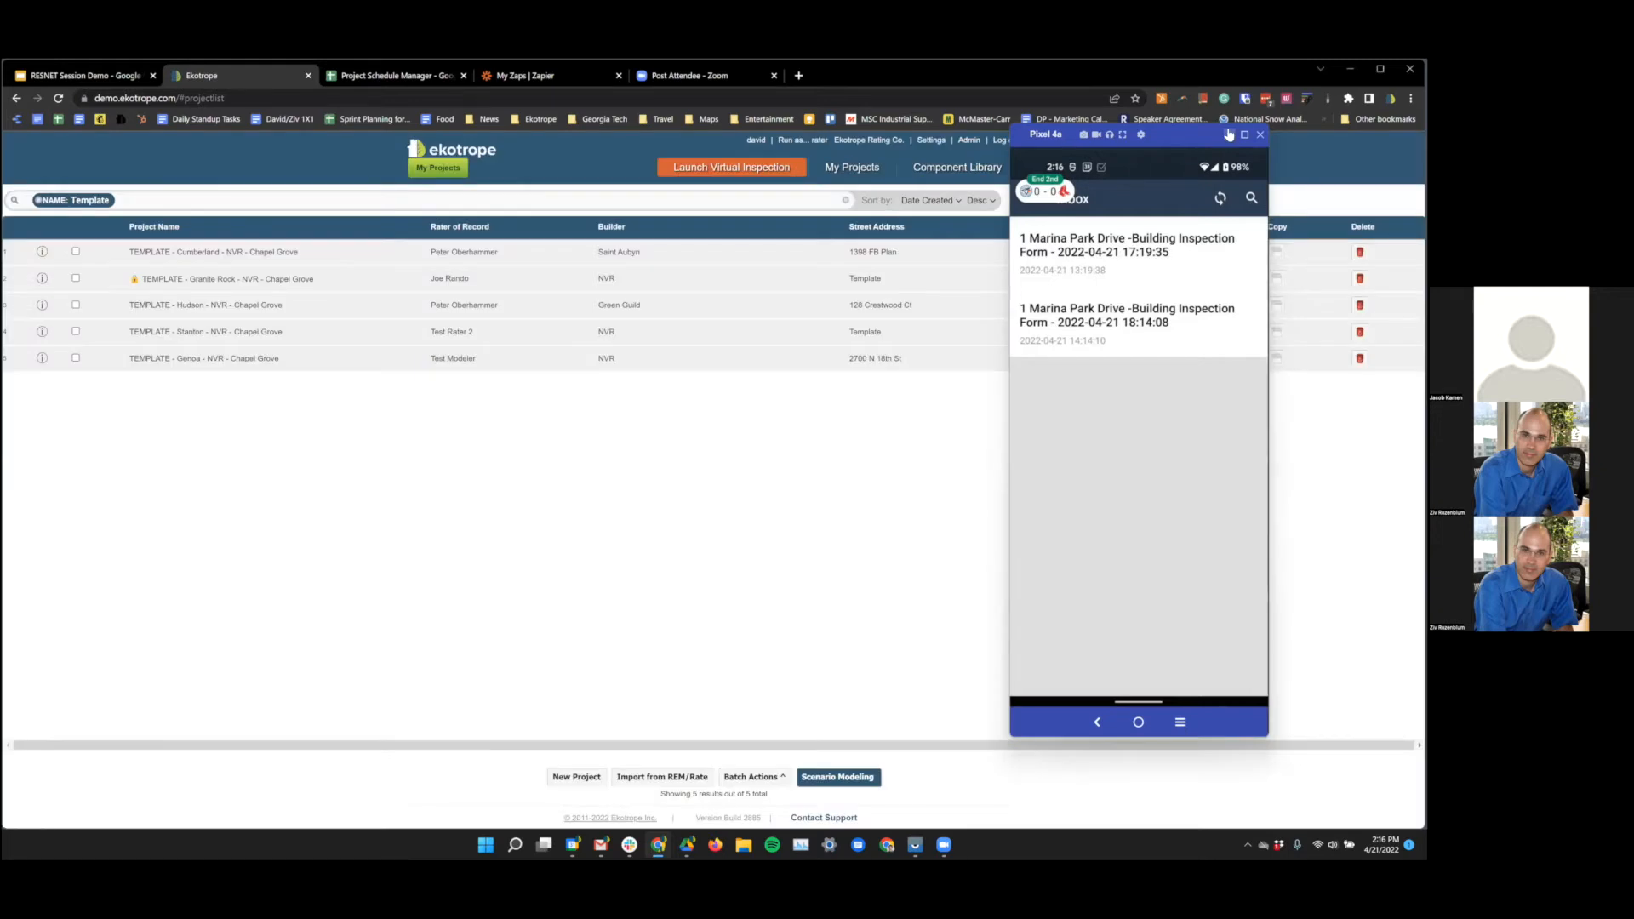
pyautogui.click(1228, 135)
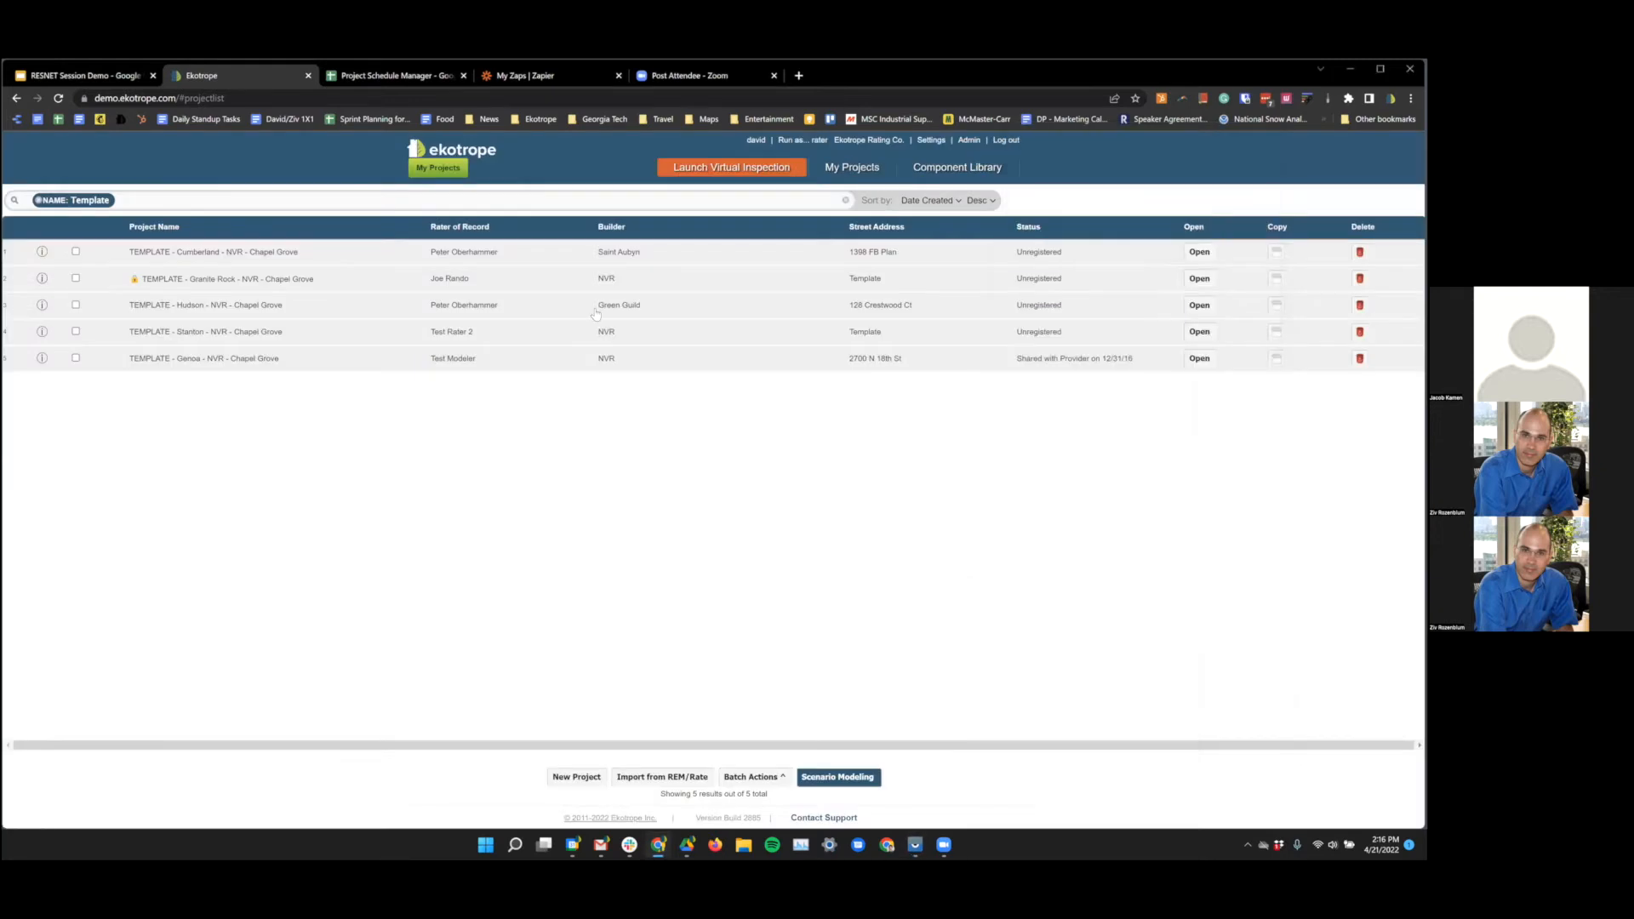
# - Check the envelope of 'Stanton Template - with Inspection Data', then present the Inspection Sync Demo slide
pyautogui.click(1200, 333)
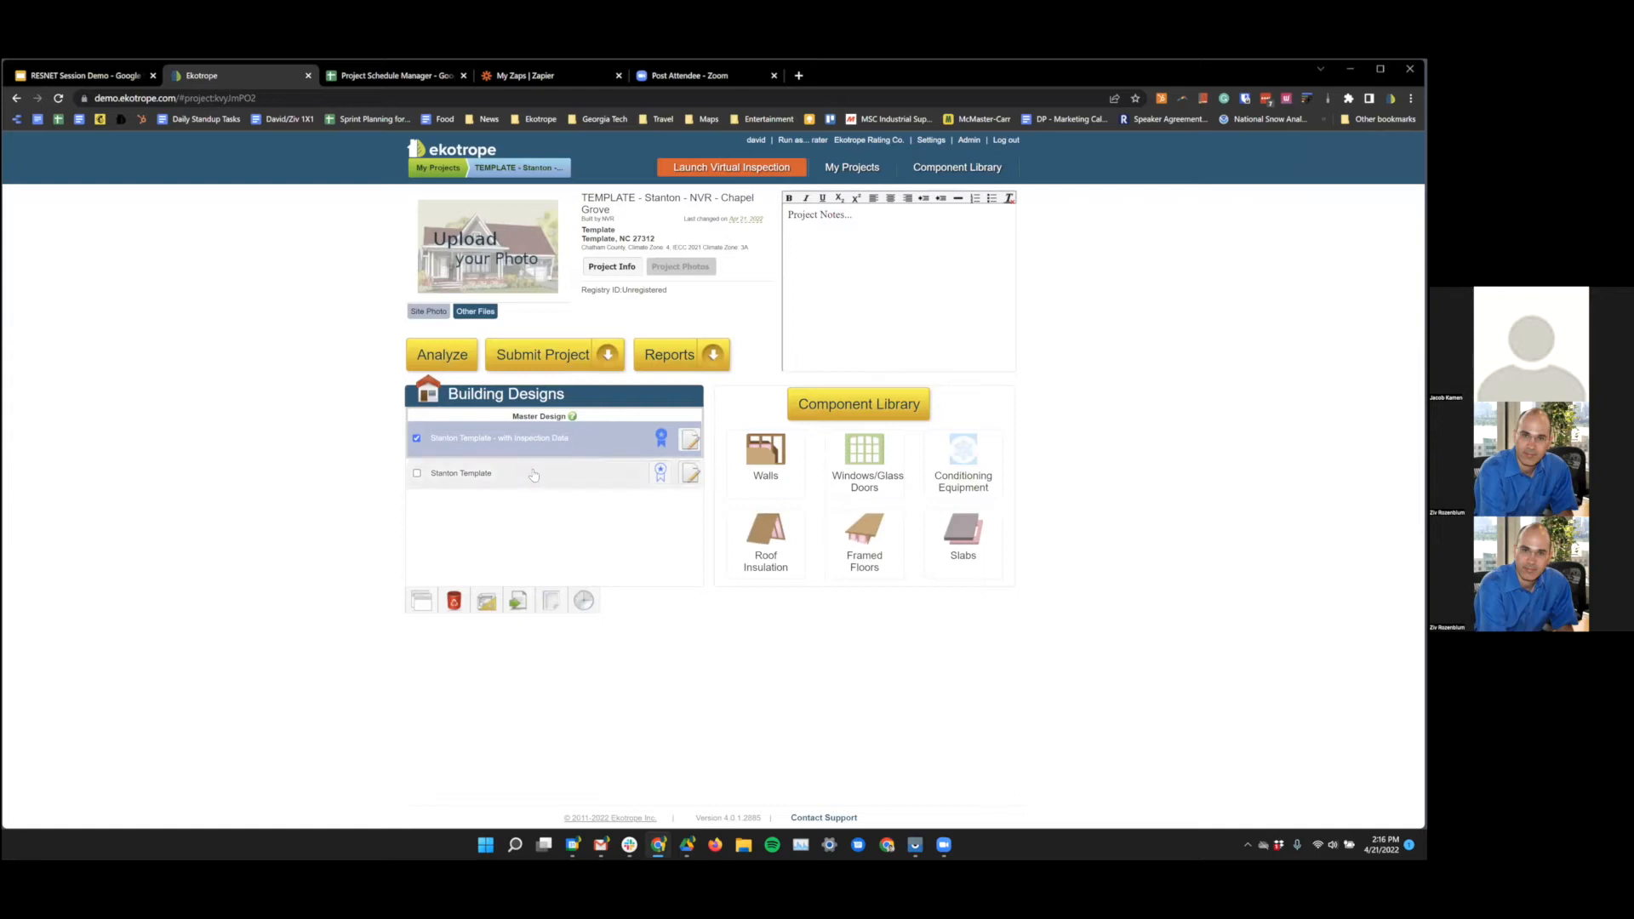
pyautogui.click(691, 440)
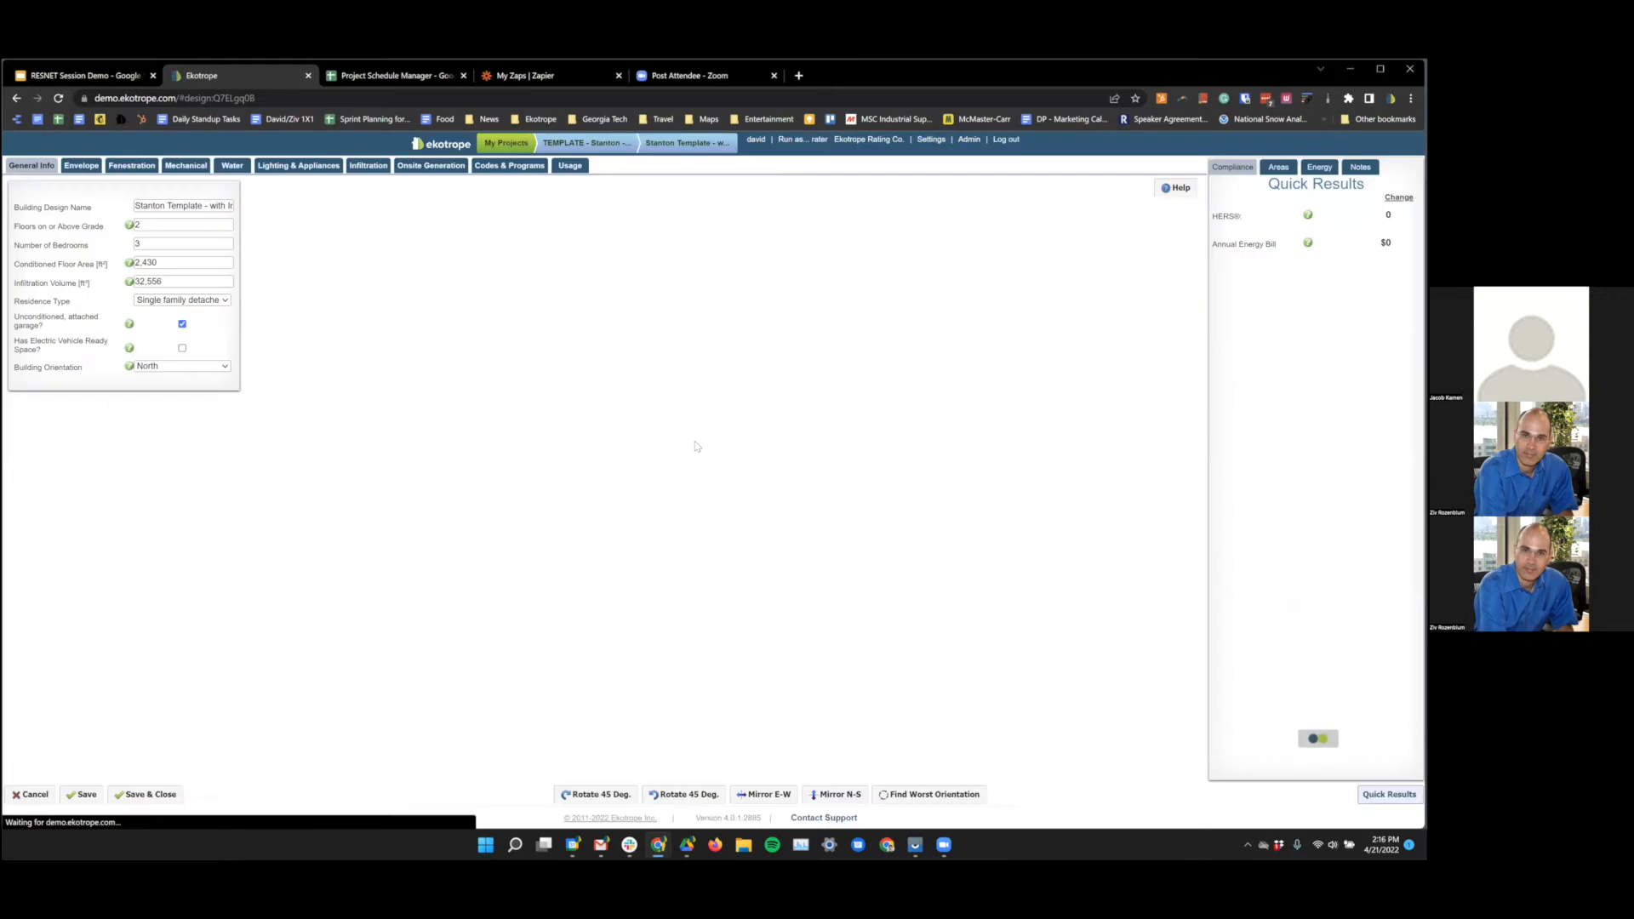
pyautogui.click(82, 166)
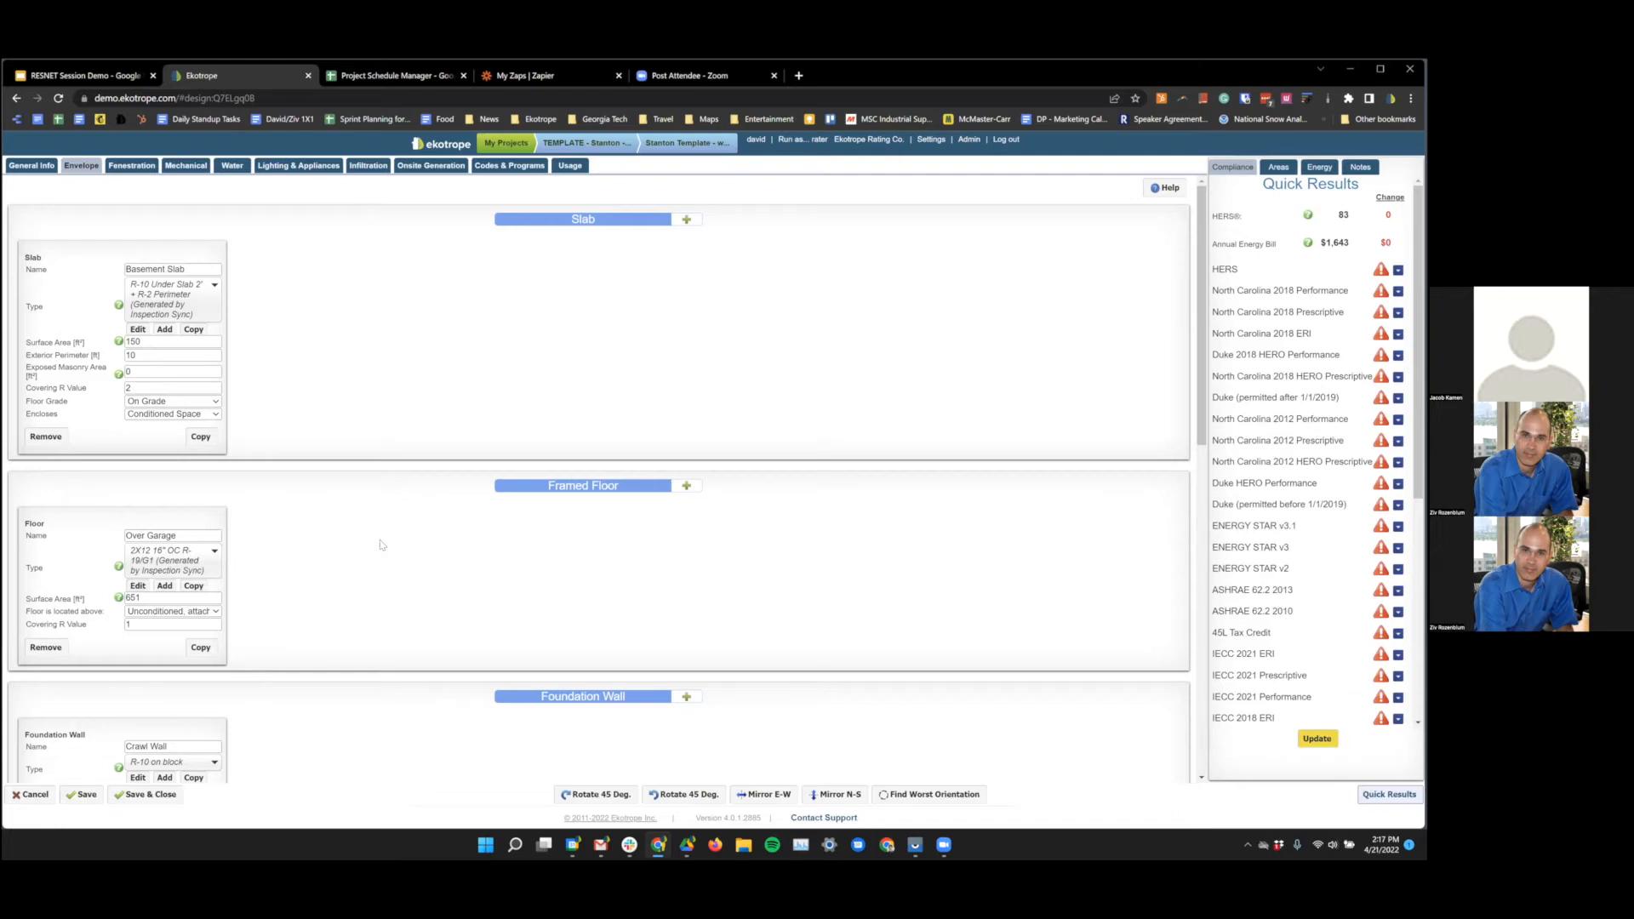
pyautogui.click(113, 74)
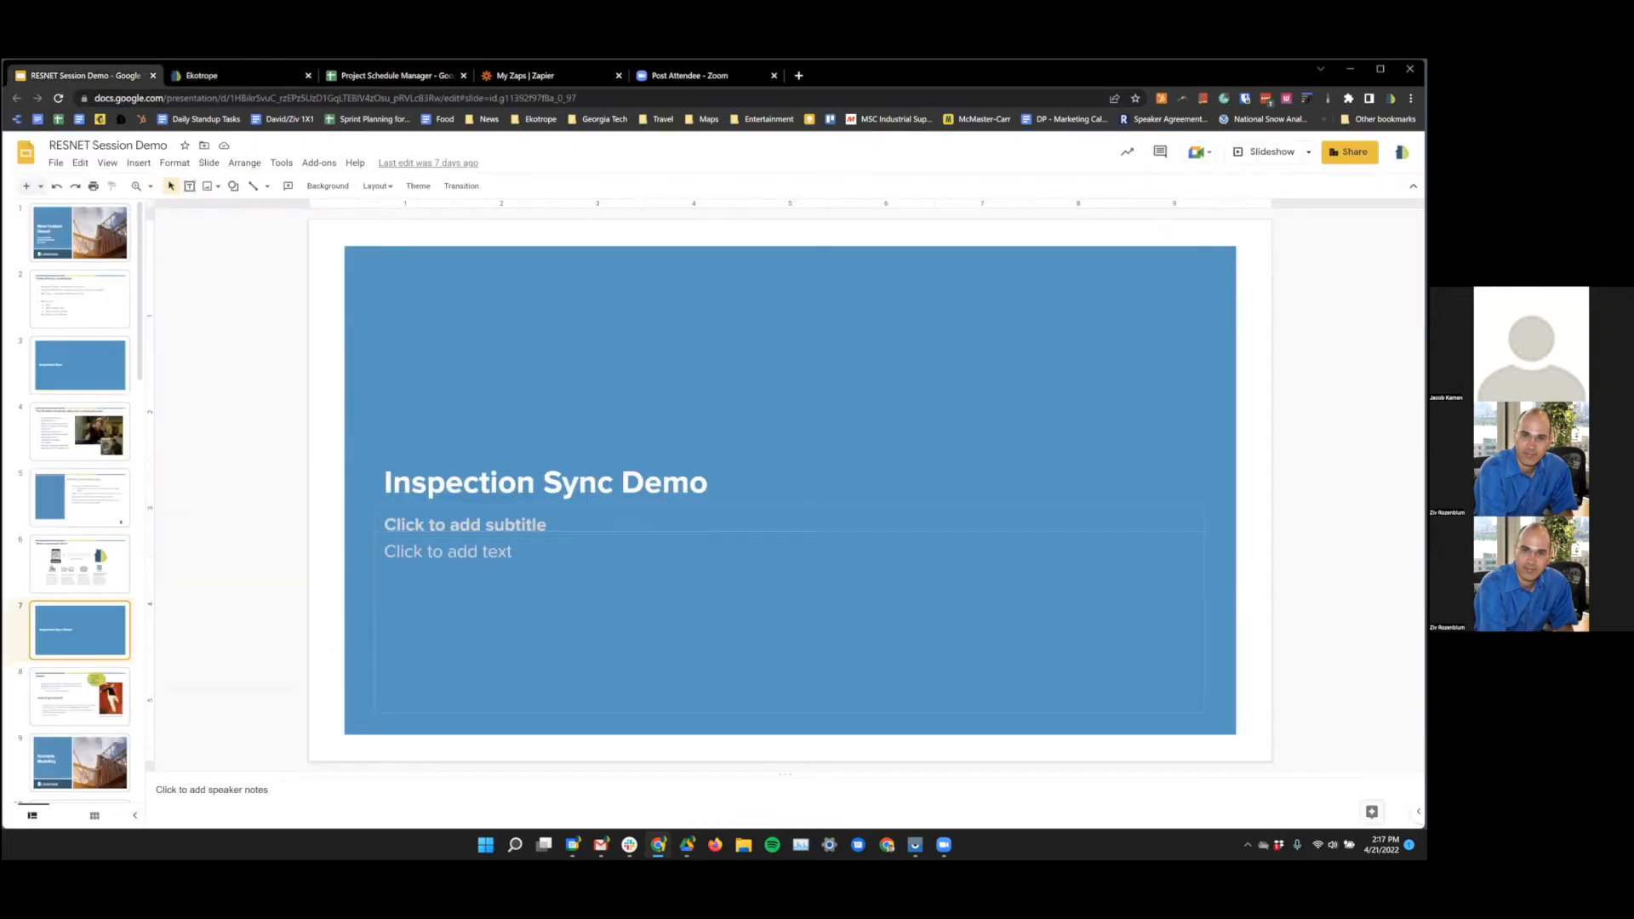
pyautogui.click(1264, 152)
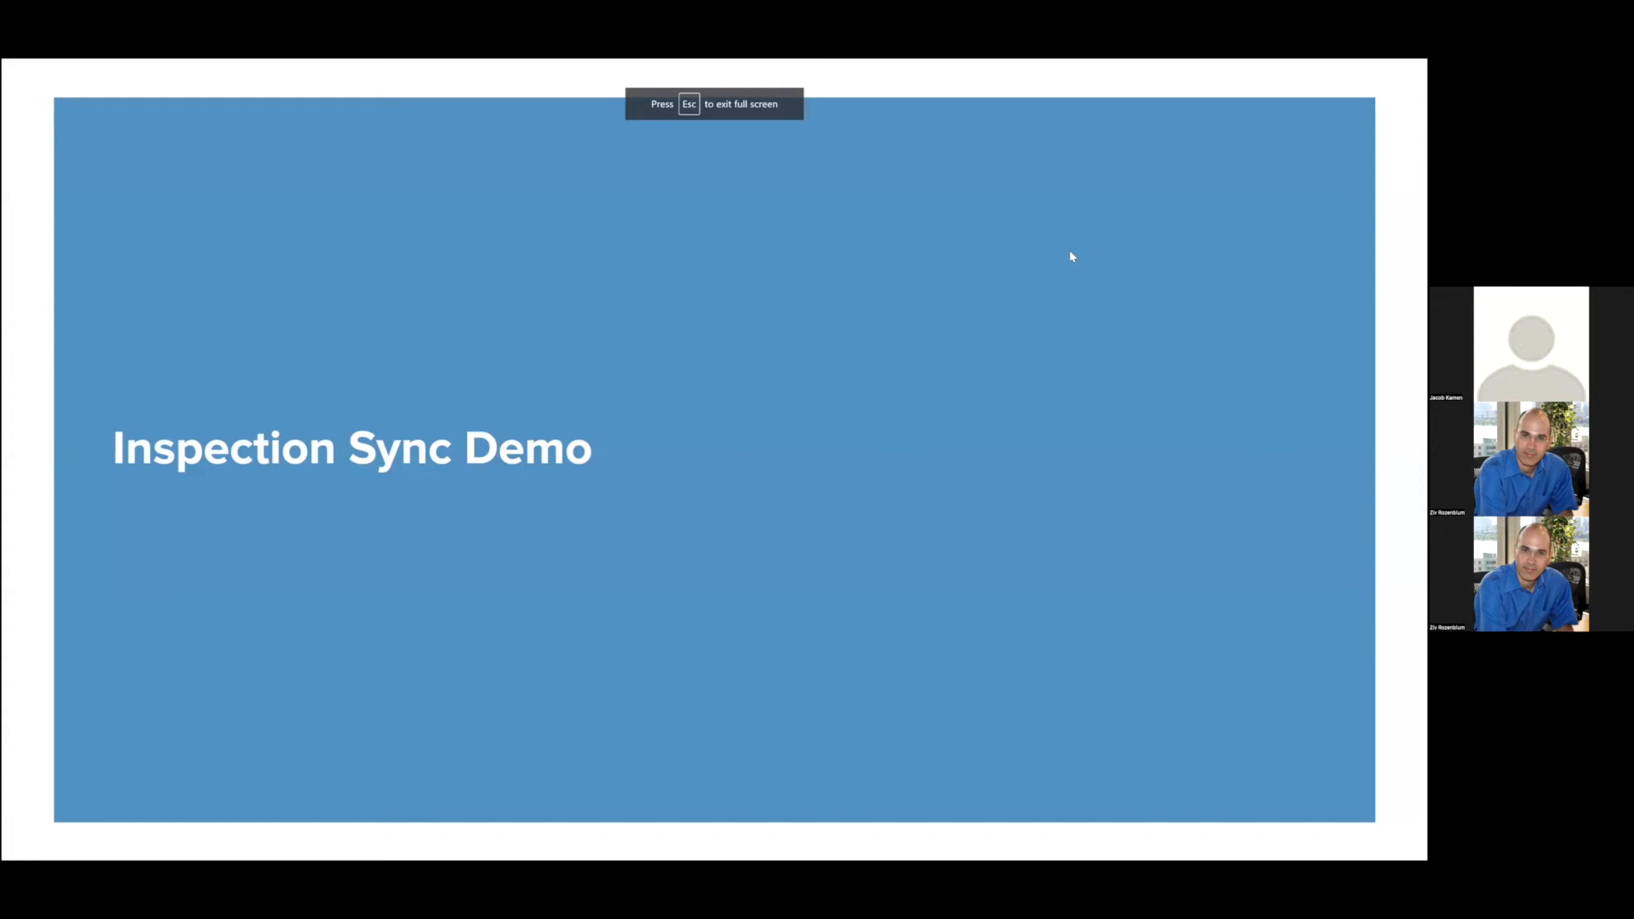